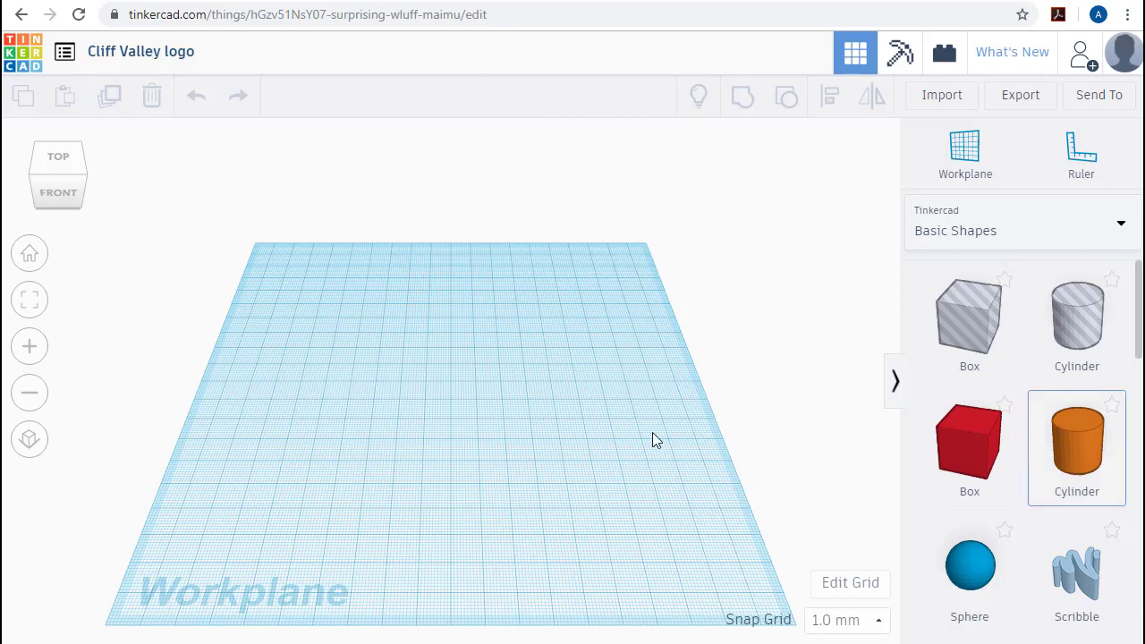
Step: Place a solid cylinder near the workplane's back-left corner and set its length and width to 100 mm
left_click(313, 340)
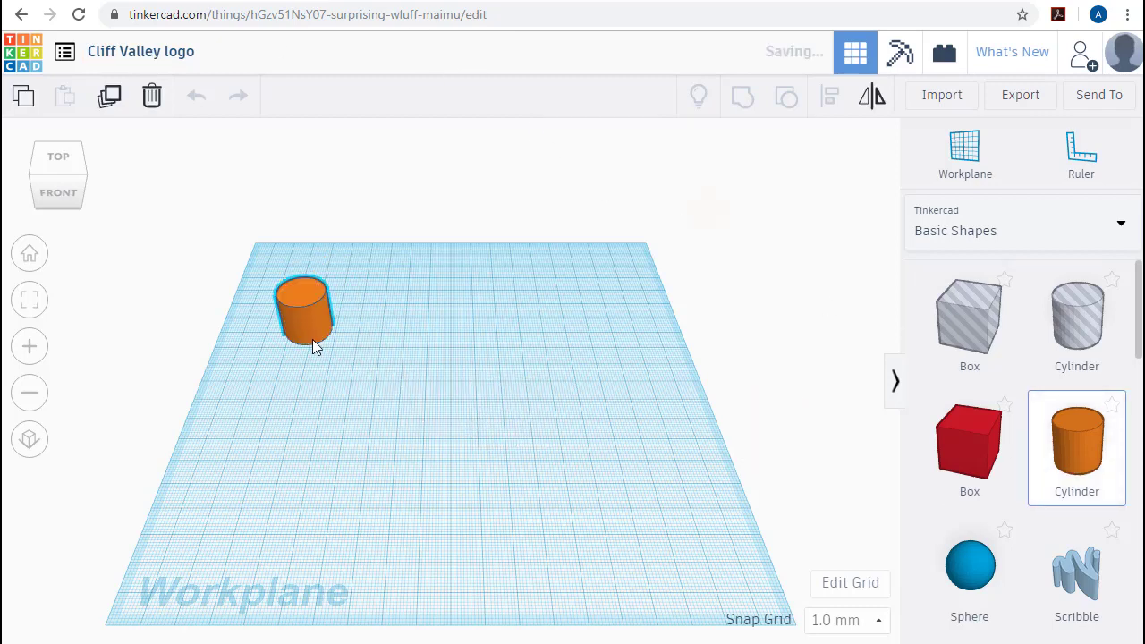
left_click(421, 328)
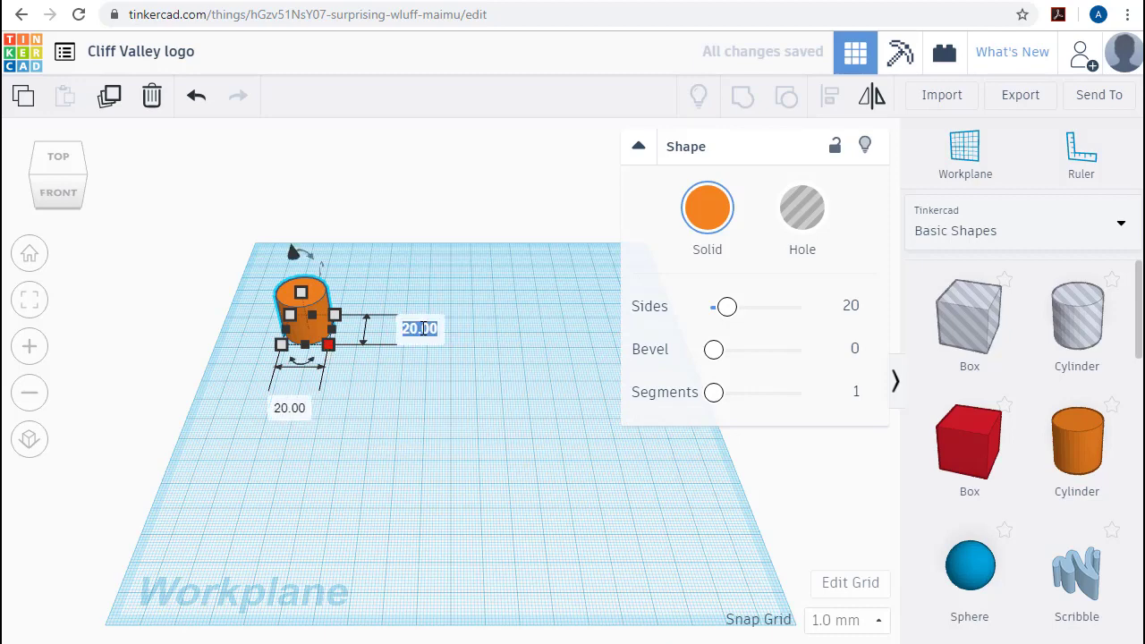
type("100")
key("Tab")
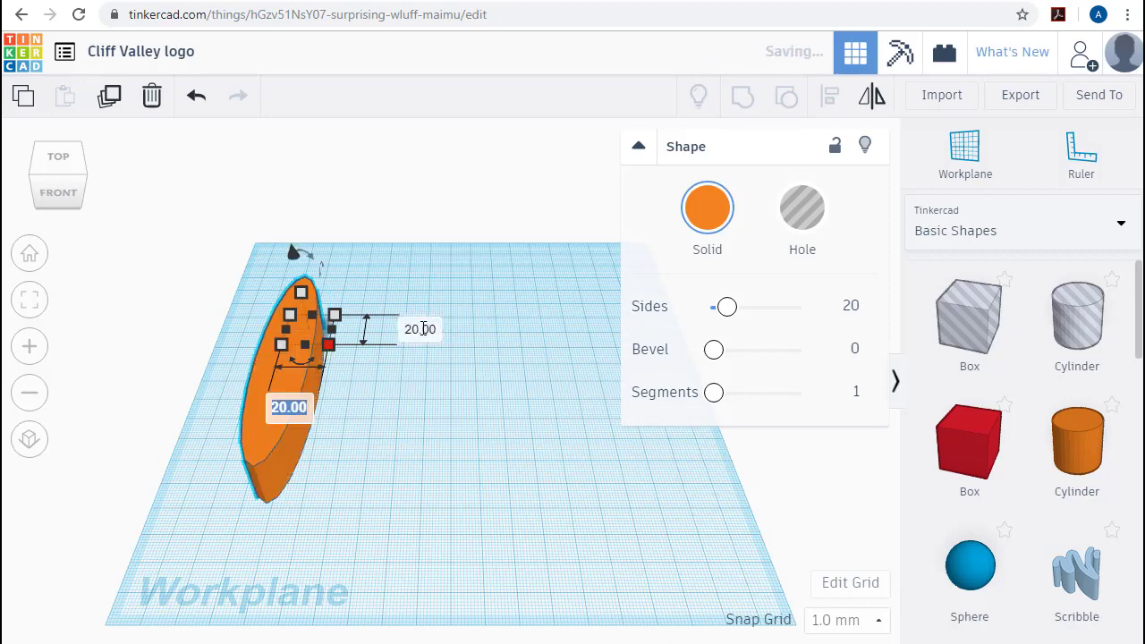
type("1")
key("Tab")
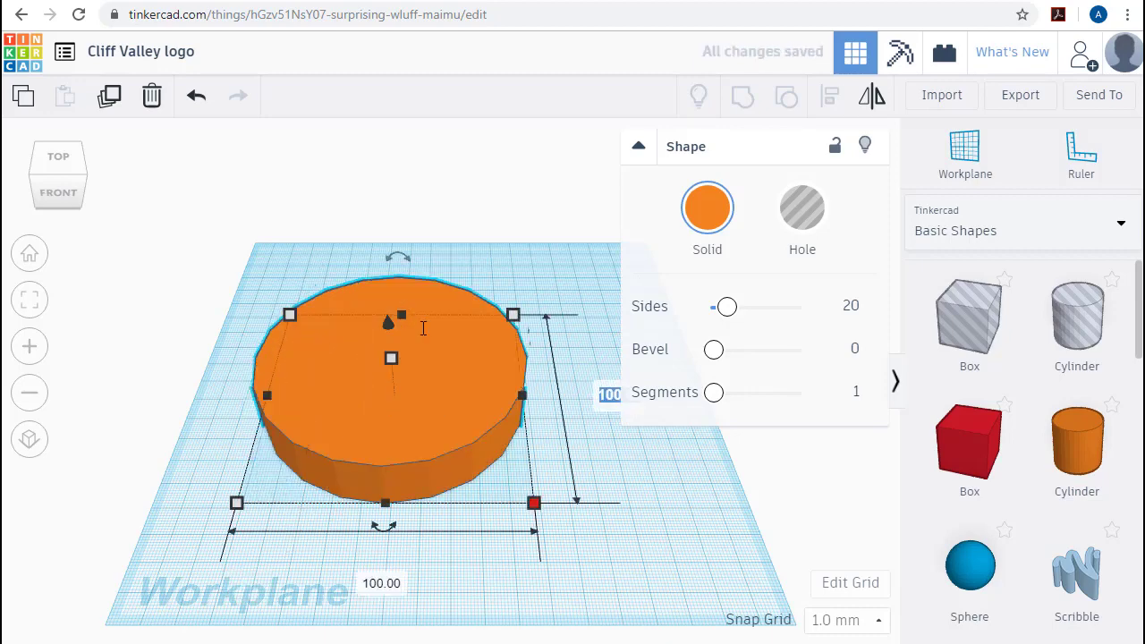
Step: Set the 100 mm cylinder's height to 5 mm
left_click(393, 359)
left_click(481, 377)
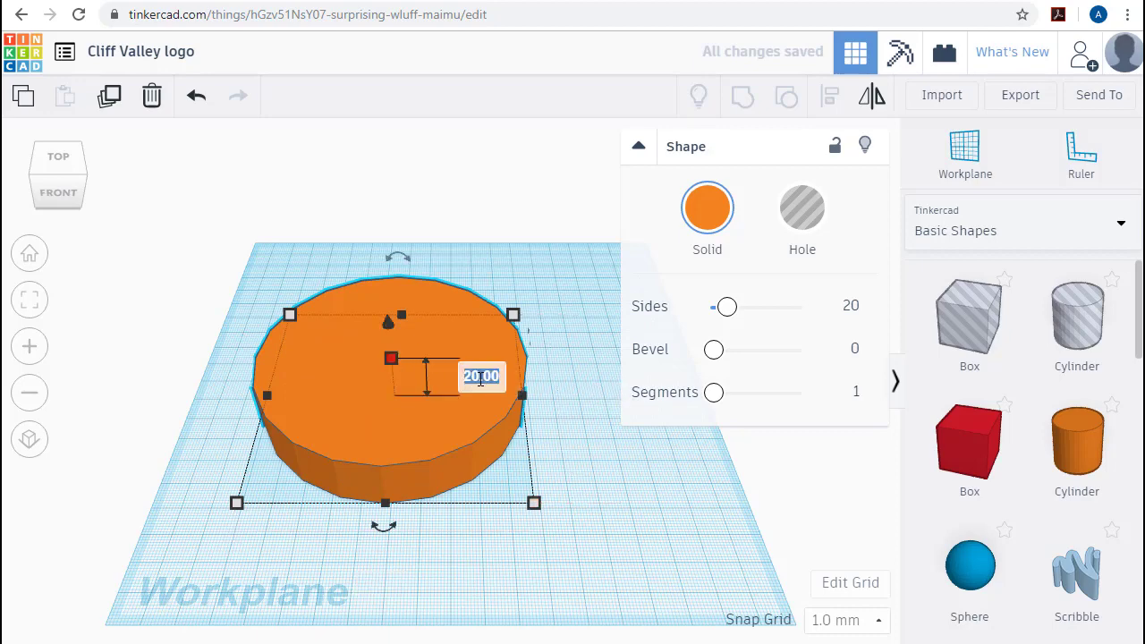
type("5")
key("Return")
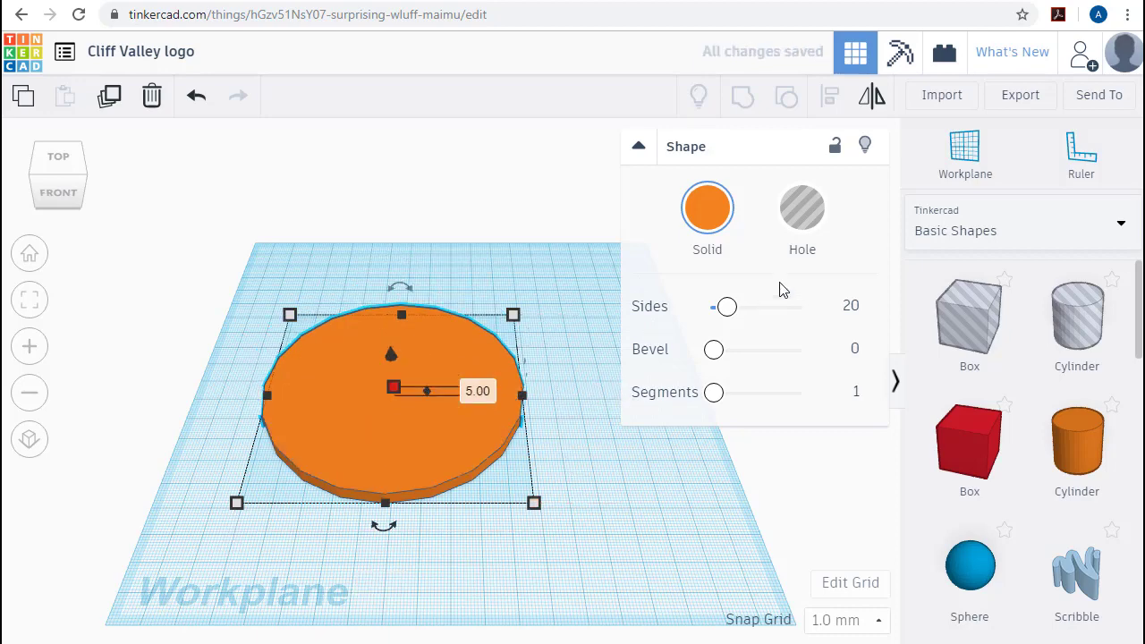
Step: Give the 100 mm disc 64 sides and move it to the workplane's back-left corner
left_click_drag(734, 309, 806, 306)
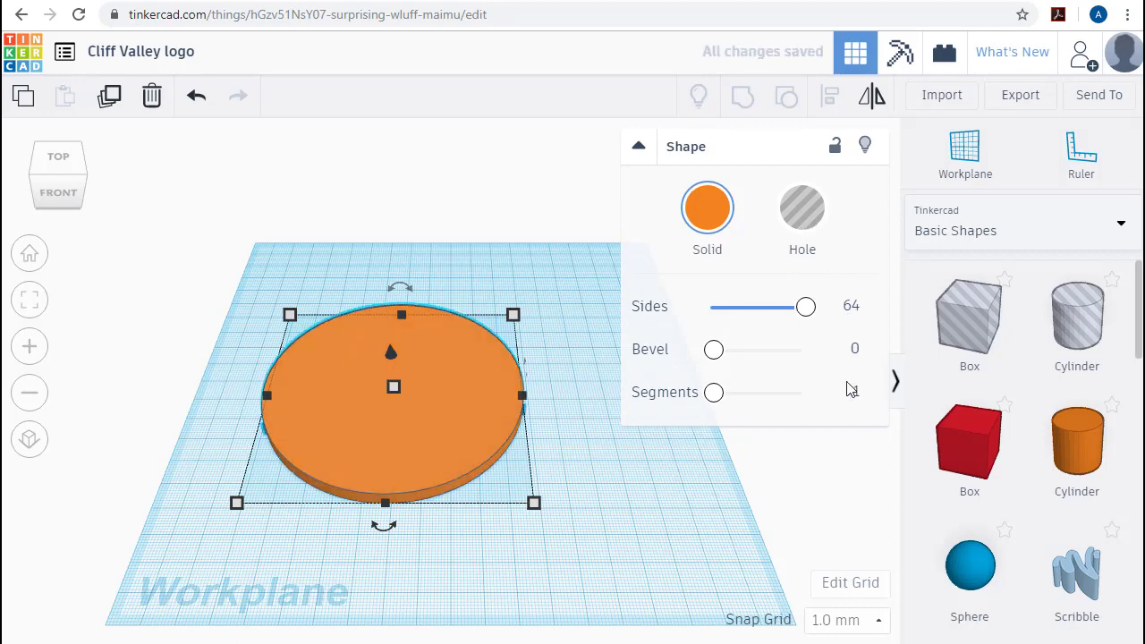
right_click_drag(578, 506, 576, 555)
left_click_drag(471, 480, 340, 331)
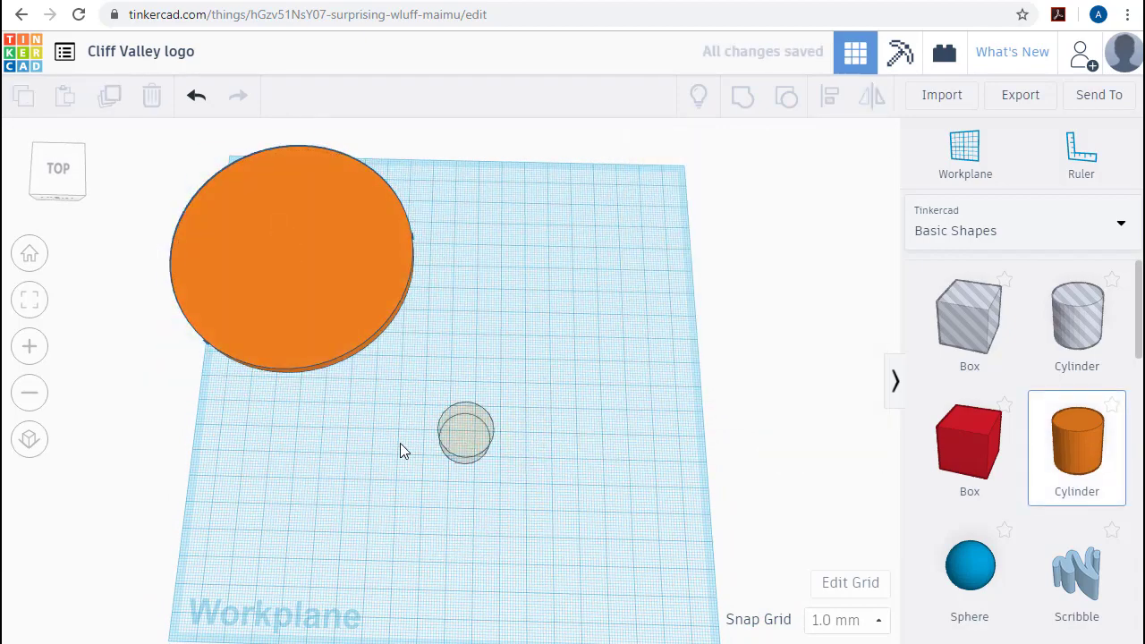
Step: Place a second solid cylinder in front of the large disc and set its length and width to 80 mm
left_click(315, 416)
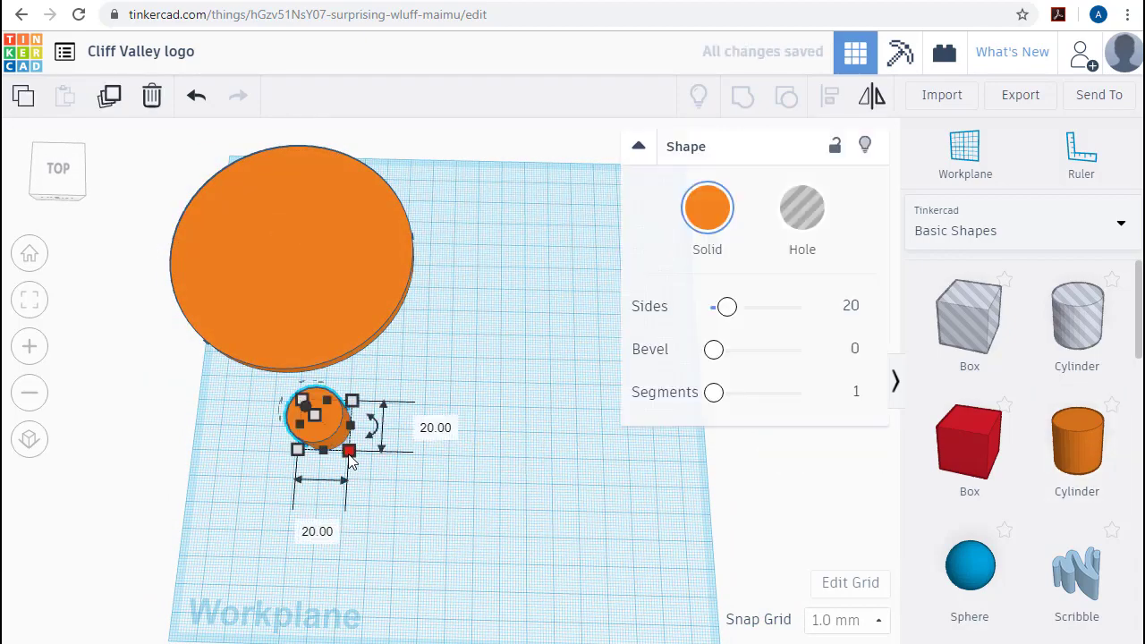
left_click(442, 429)
type("80")
key("Tab")
type("8")
key("Tab")
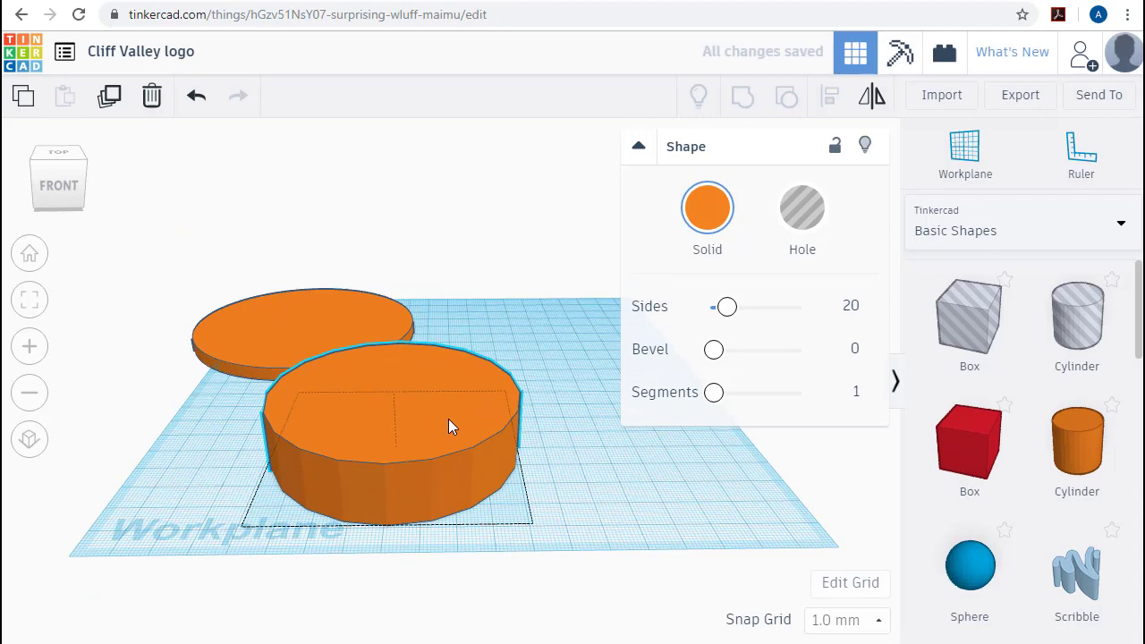
Step: Set the 80 mm cylinder's height to 5 mm and its sides to 64
left_click(448, 419)
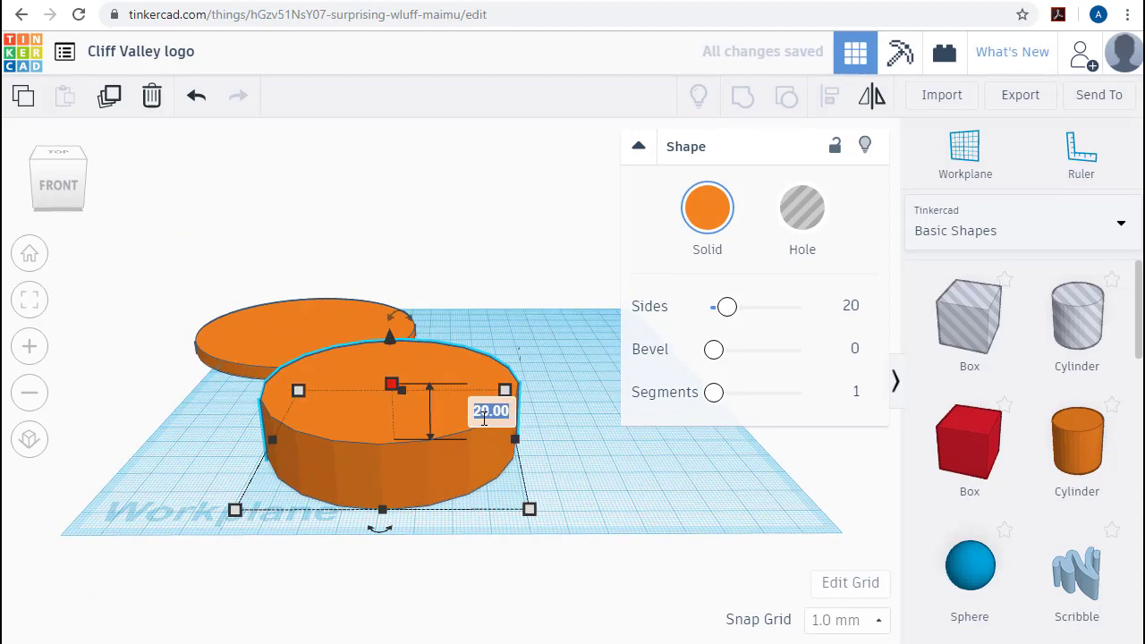
type("5")
key("Return")
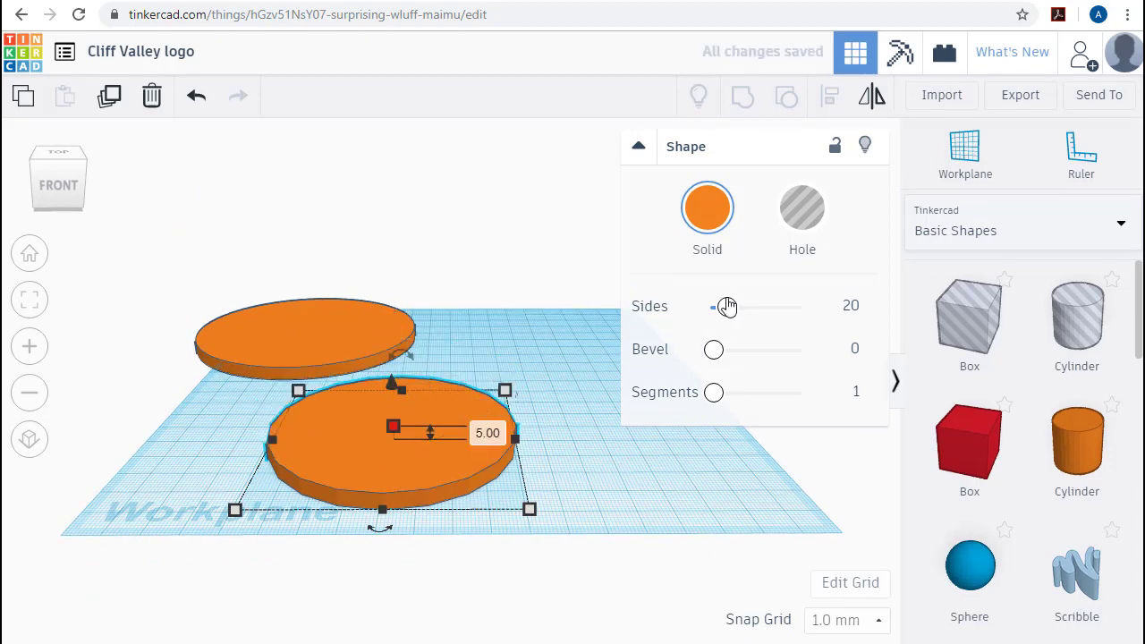
left_click_drag(751, 309, 848, 304)
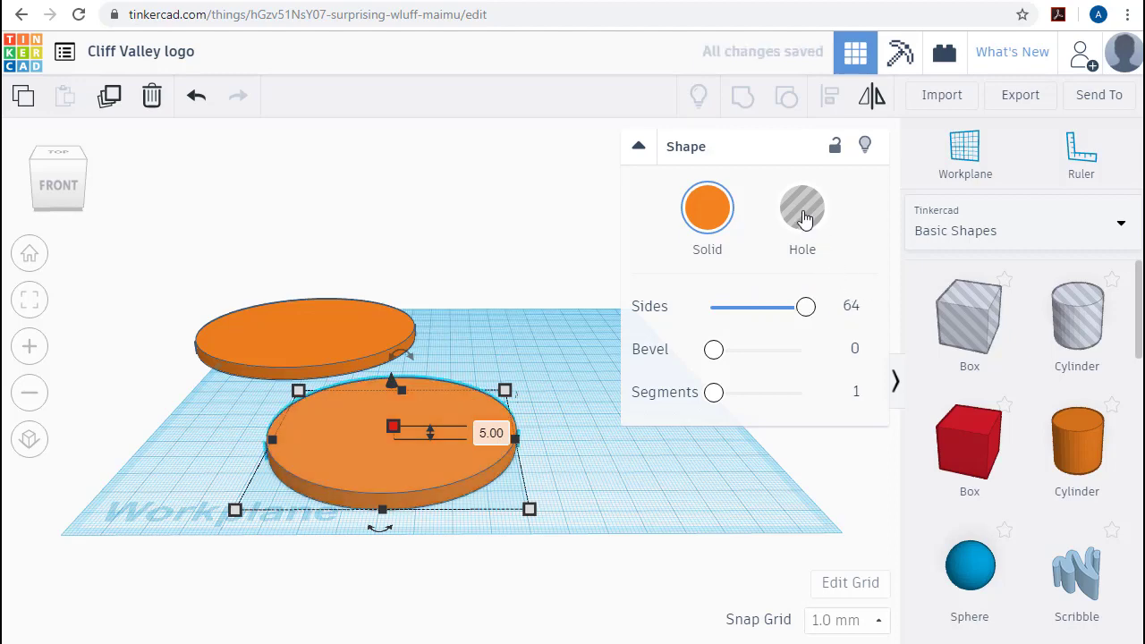
Step: Turn the 80 mm disc into a hole and move it about 75 mm back so it overlaps the large disc
key("h")
right_click_drag(635, 545, 501, 501)
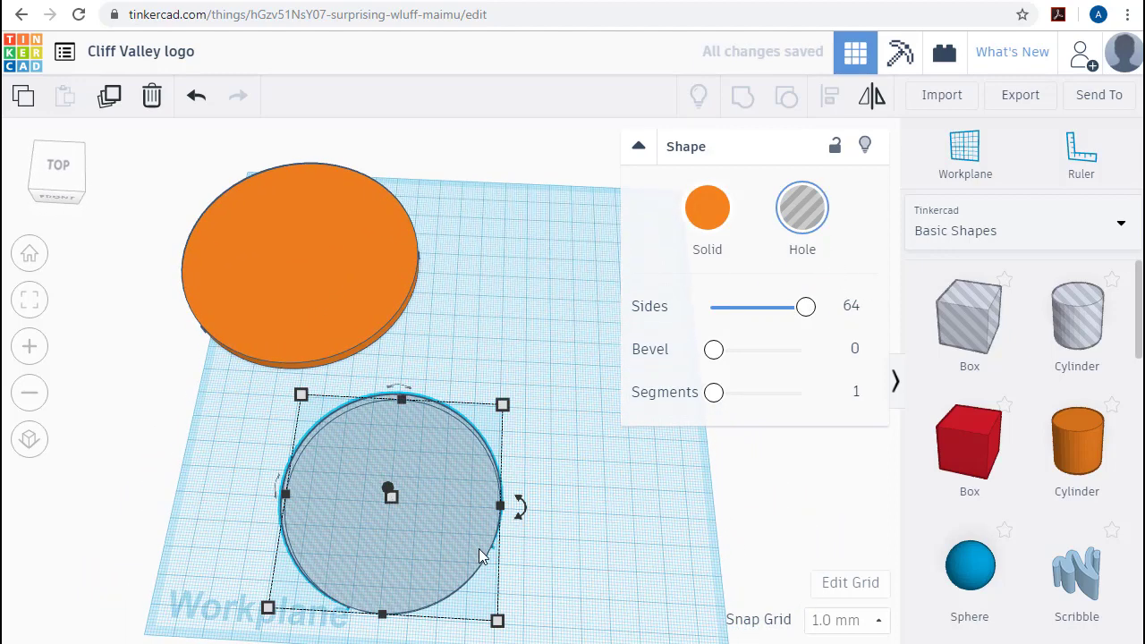
left_click_drag(427, 442, 361, 257)
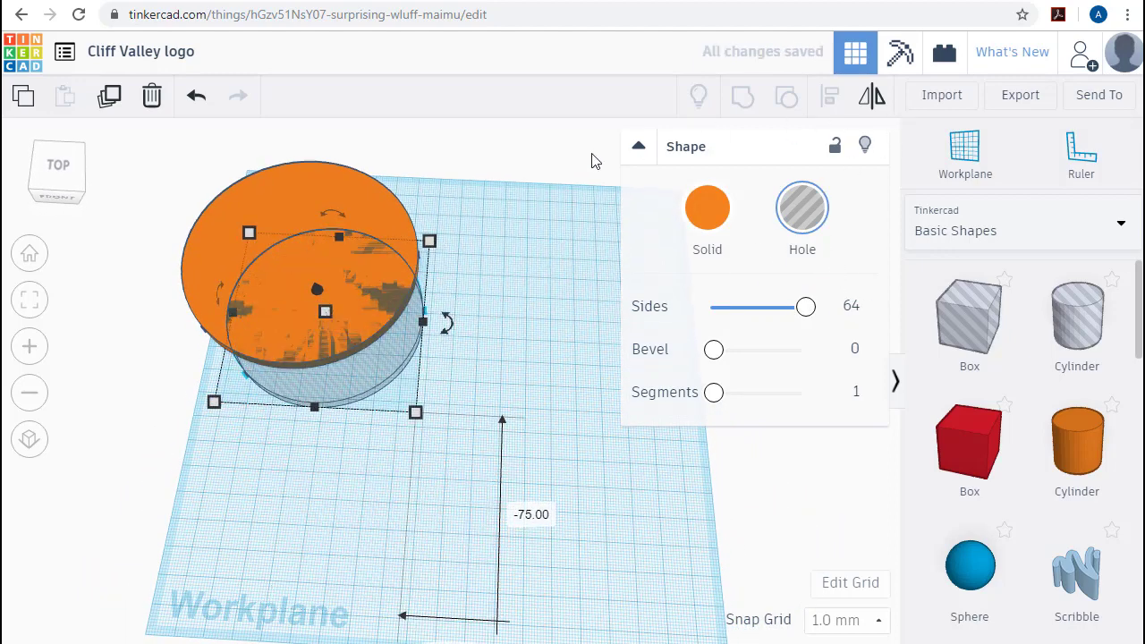
Step: Center the hole disc on the large disc in both horizontal directions and group them to cut out a ring
left_click_drag(550, 167, 259, 367)
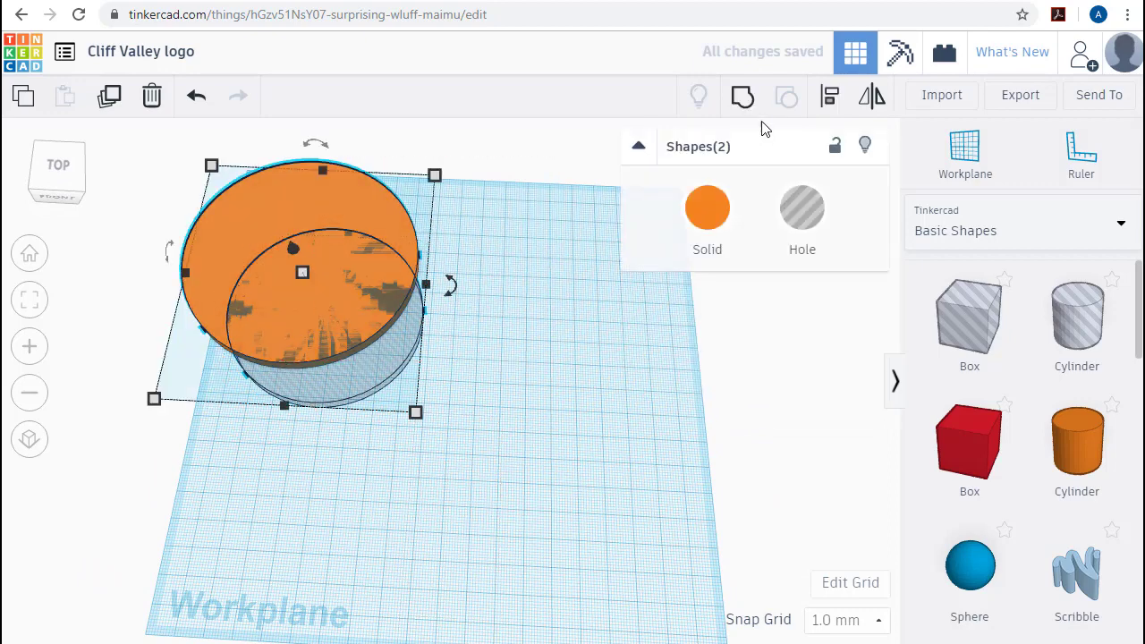
left_click(828, 99)
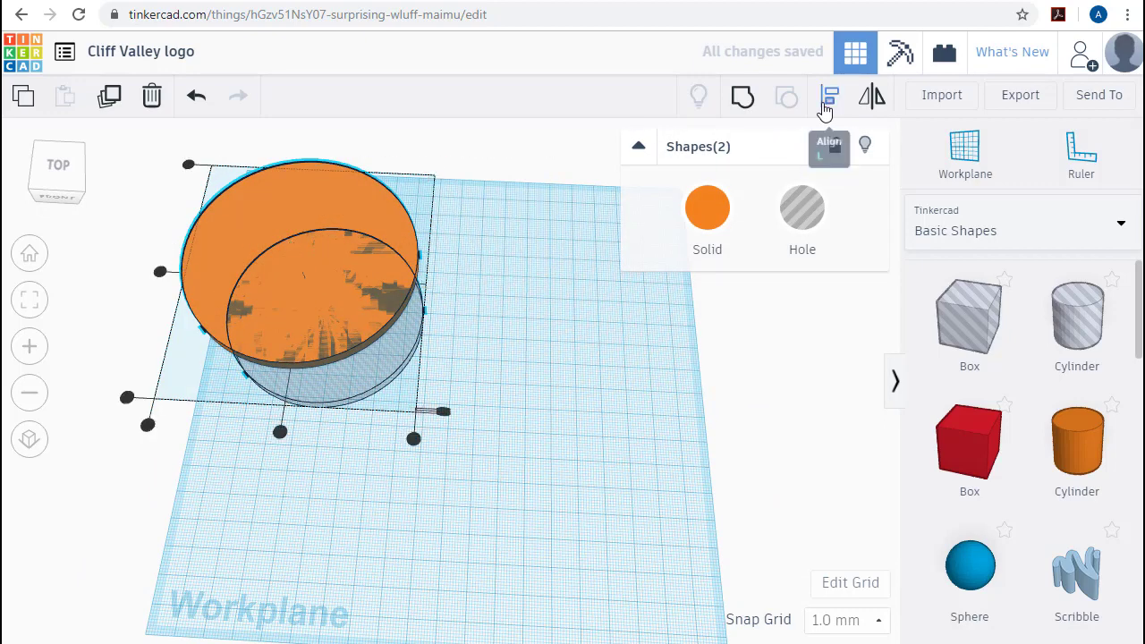
left_click(280, 435)
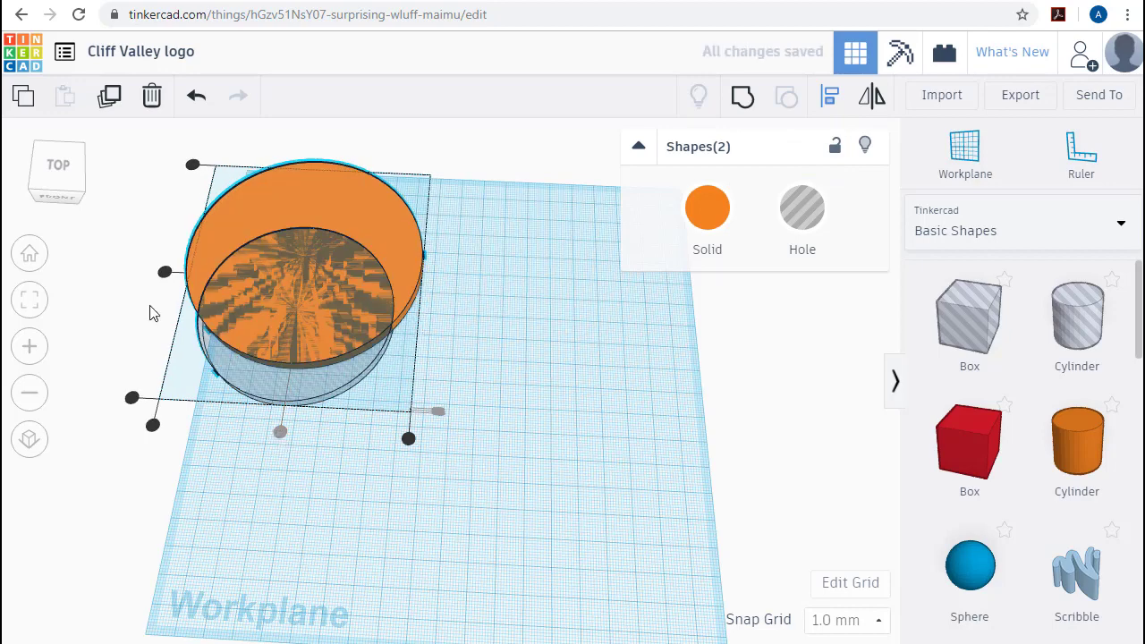
left_click(168, 276)
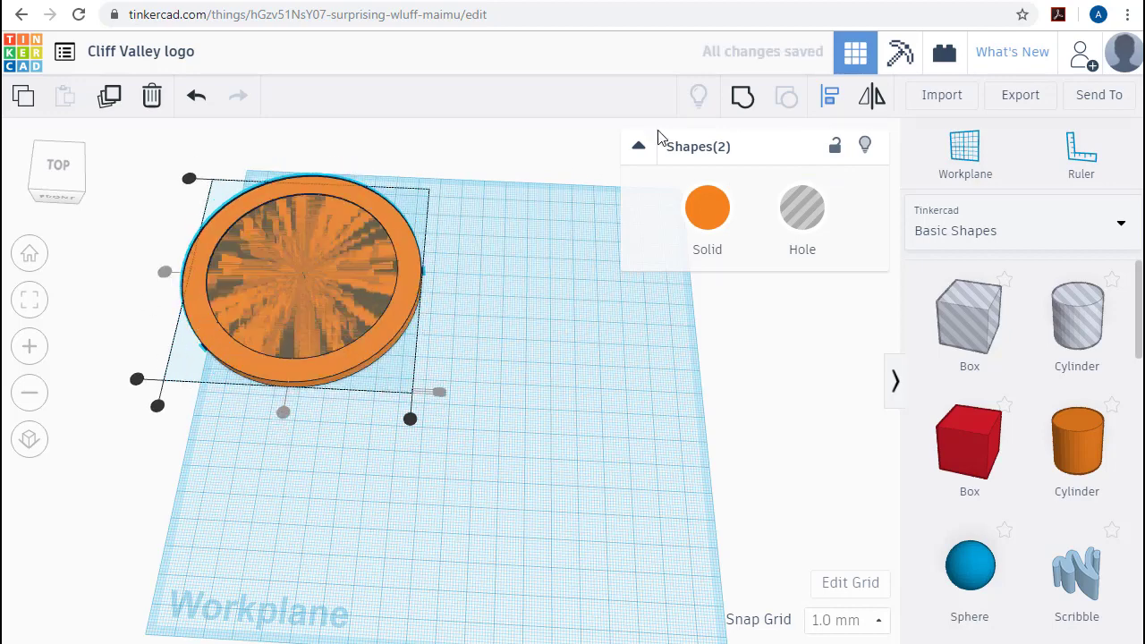
left_click(750, 102)
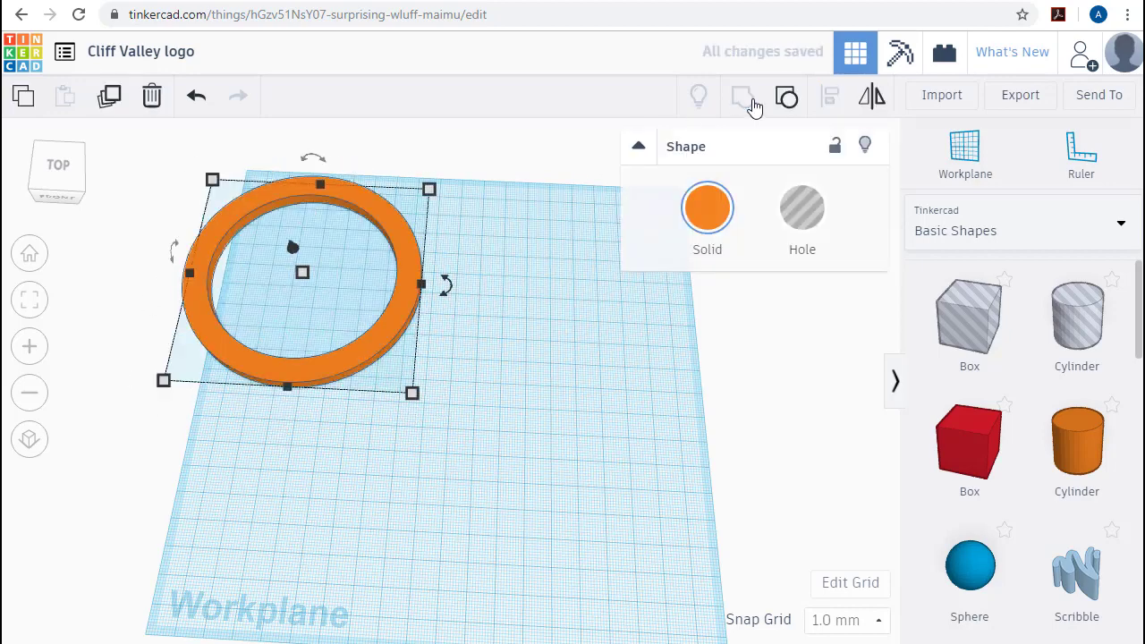
Step: Place a new solid cylinder in front of the ring and set its length and width to 55 mm
key("ctrl+Up")
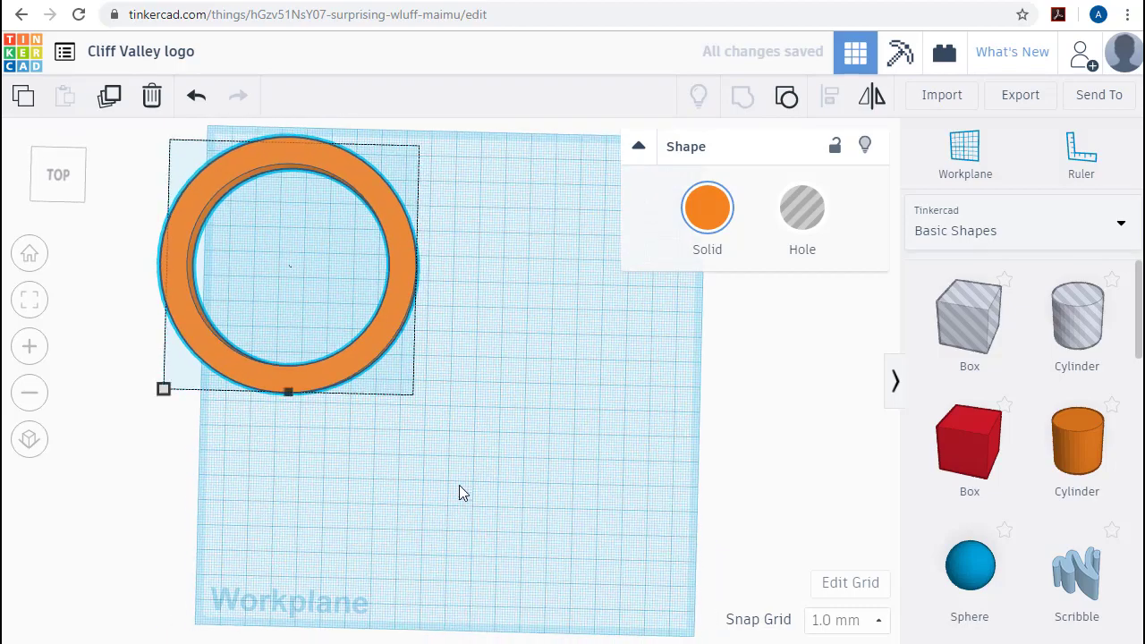
mouse_move(483, 487)
right_mouse_down()
mouse_move(497, 507)
mouse_move(475, 509)
mouse_move(493, 453)
mouse_move(492, 386)
mouse_move(476, 506)
right_mouse_up()
left_click(1078, 447)
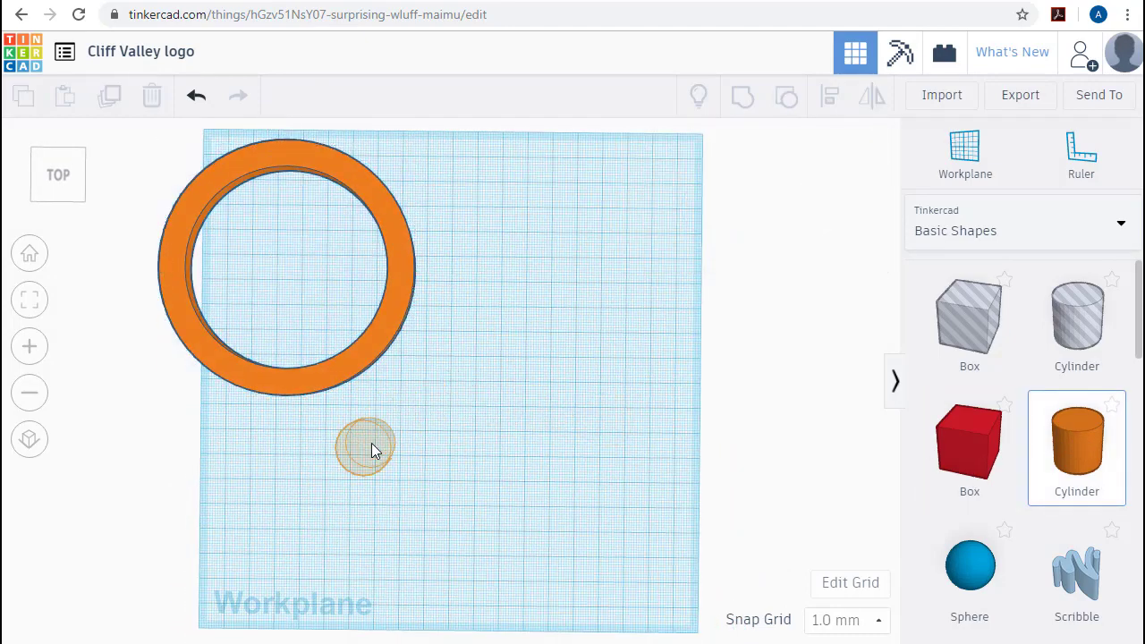
left_click(371, 442)
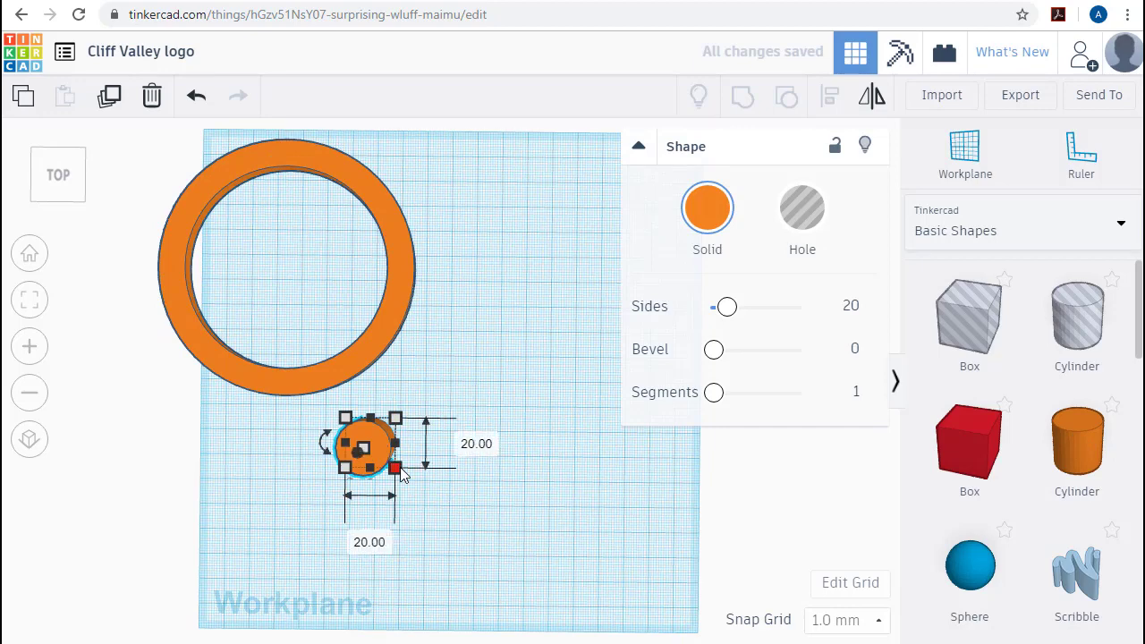
left_click(488, 448)
type("55")
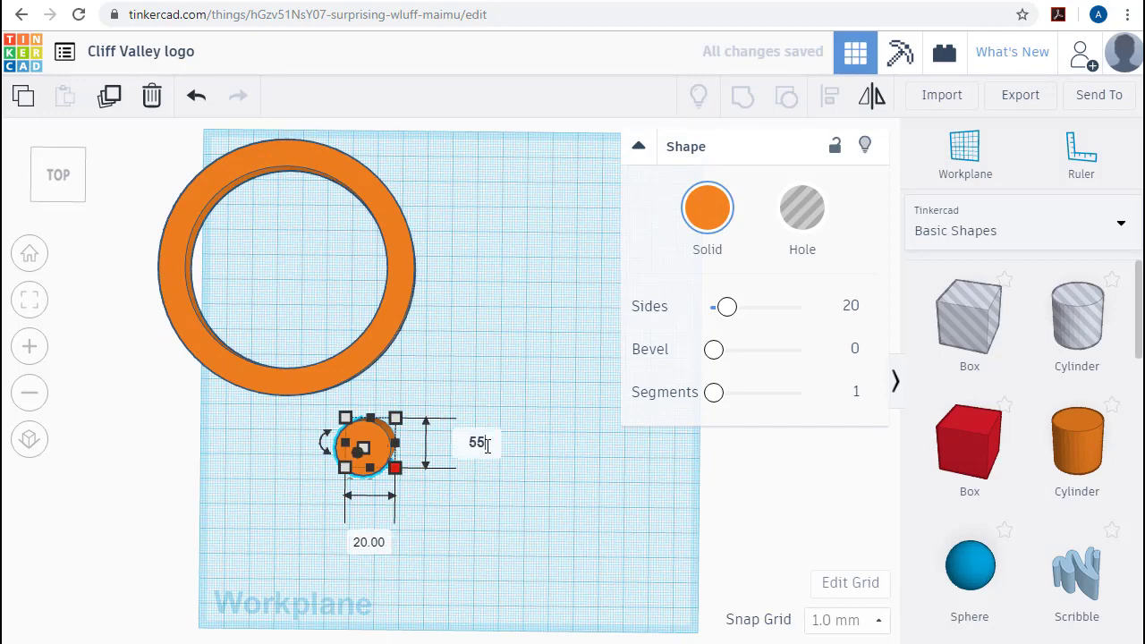
key("Tab")
type("55")
key("Tab")
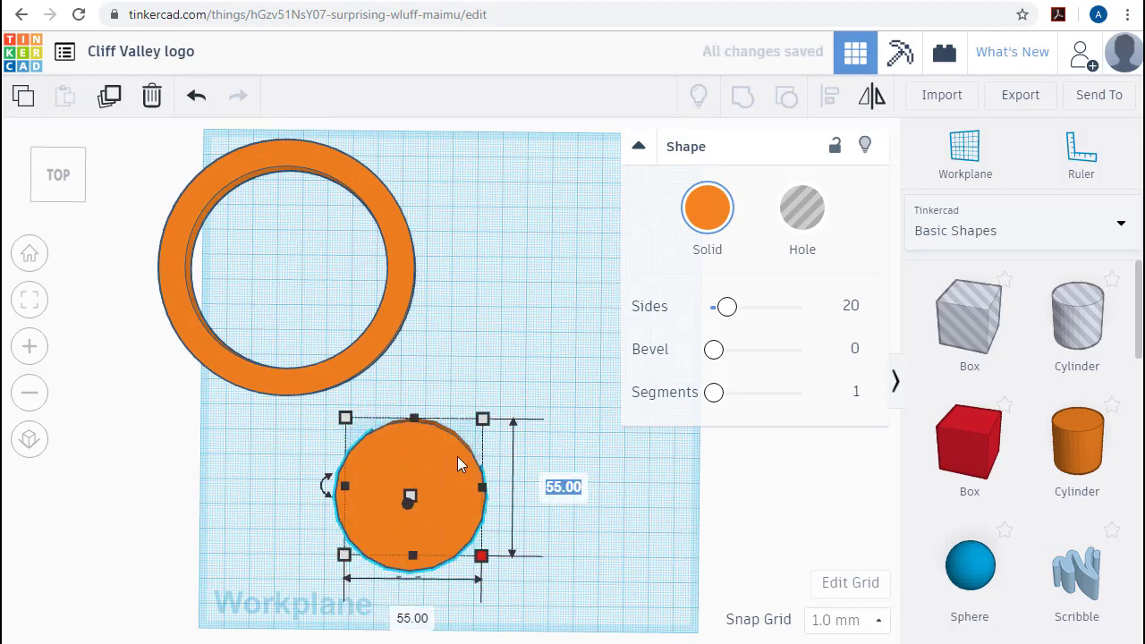
Step: Set the 55 mm cylinder's height to 5 mm
left_click_drag(415, 500, 362, 491)
left_click(345, 488)
type("5")
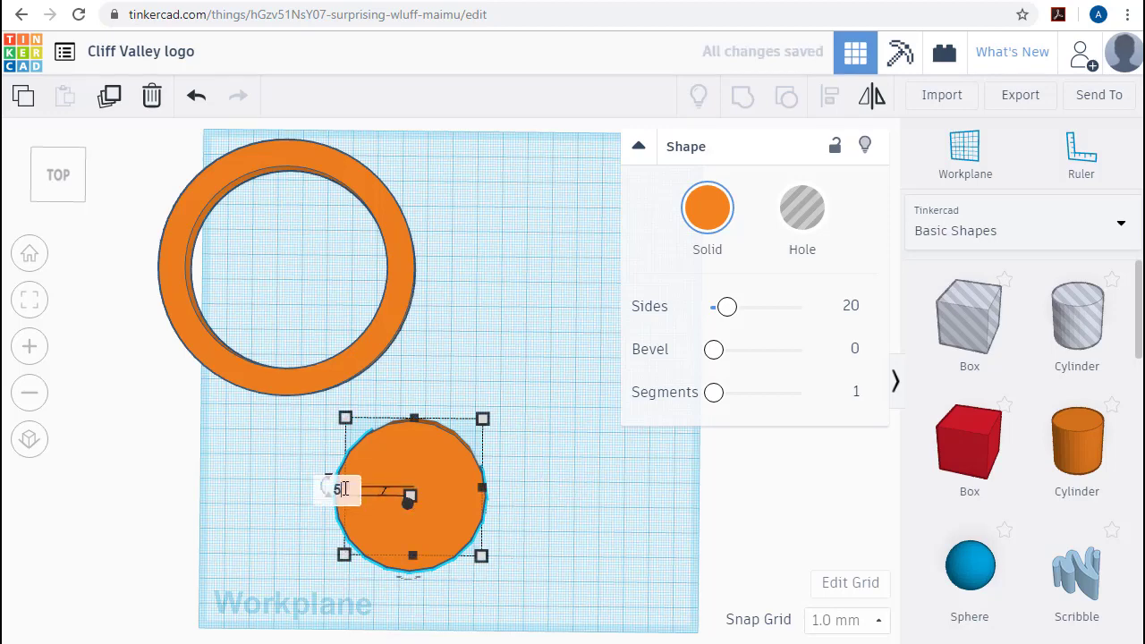
key("Return")
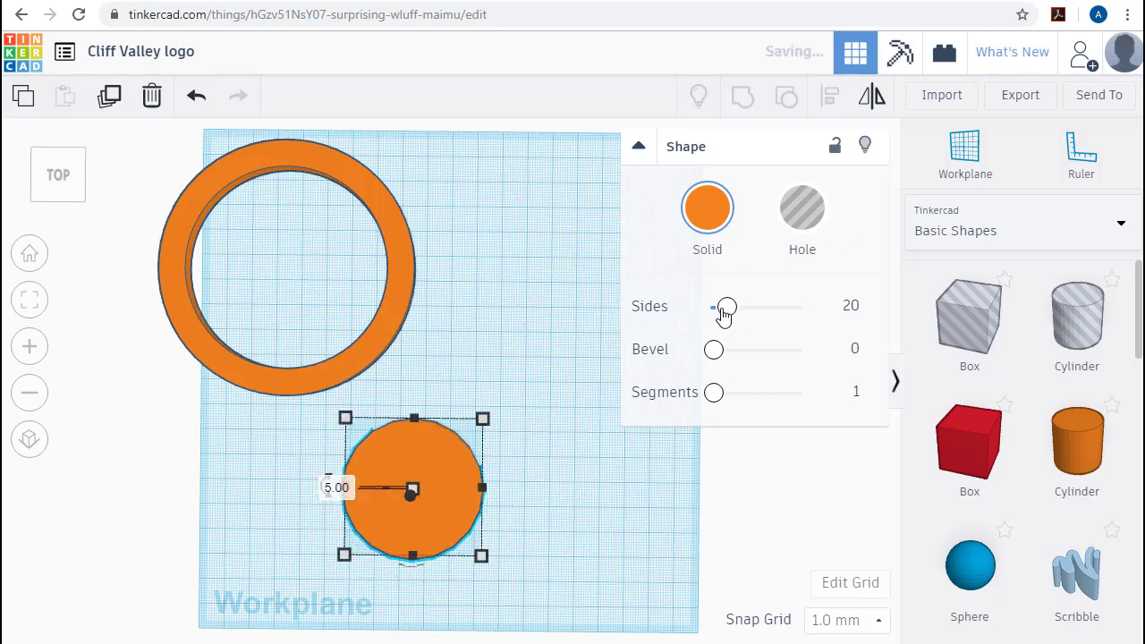
Step: Give the 55 mm disc 64 sides and move it about 80 mm left and 6 mm back
left_click_drag(725, 307, 900, 318)
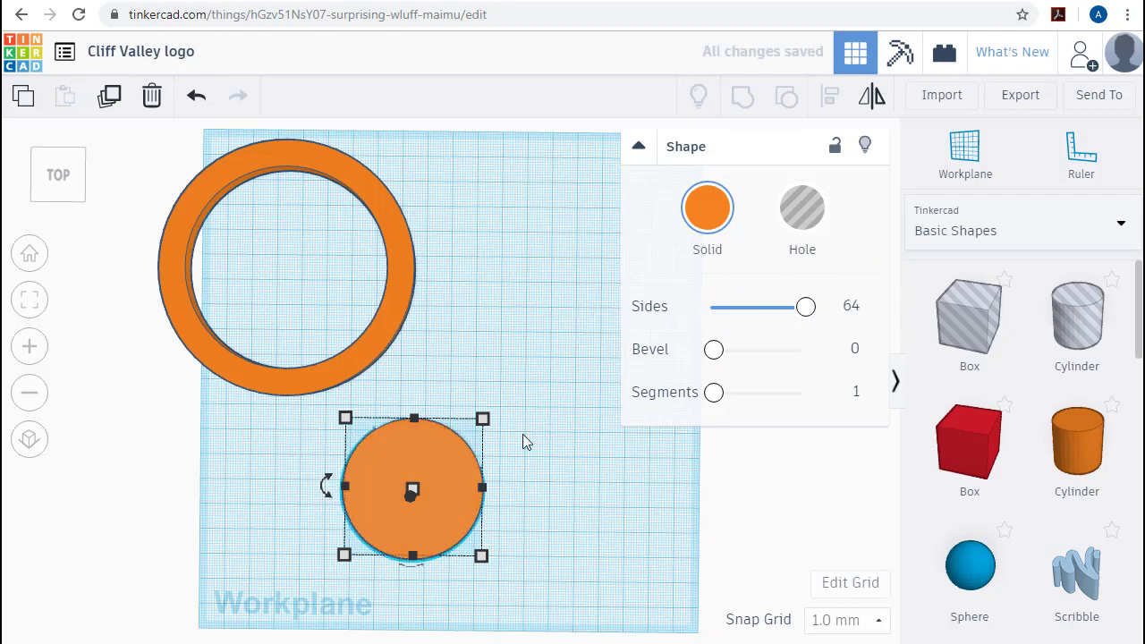
left_click_drag(365, 470, 163, 454)
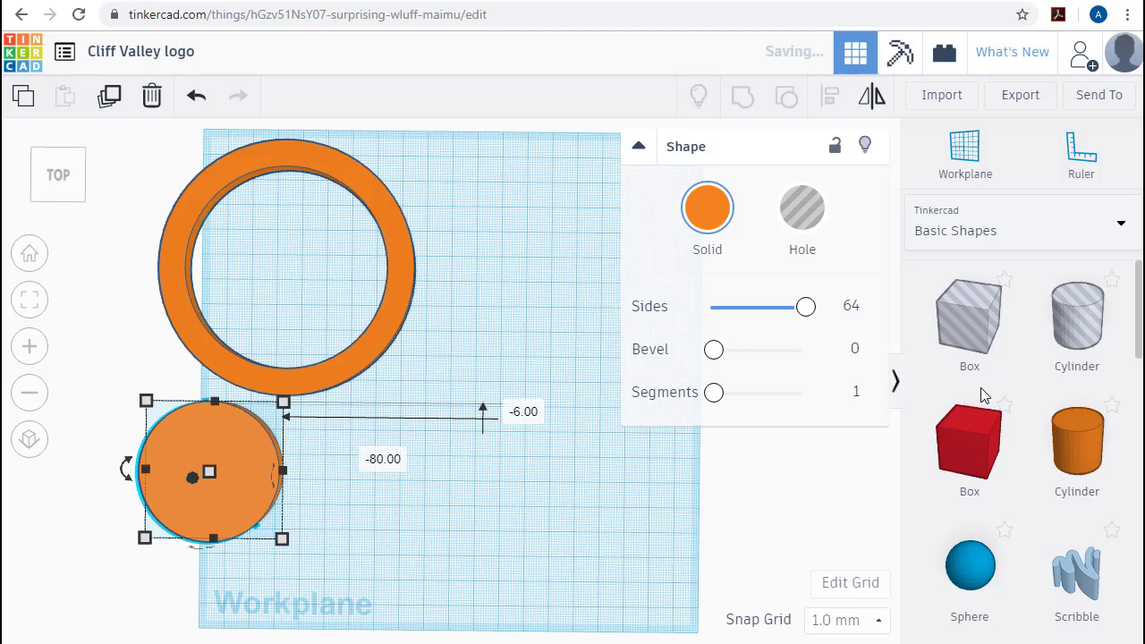
Step: Place another solid cylinder beside the 55 mm disc and set its length and width to 35 mm
left_click(1077, 443)
left_click(413, 458)
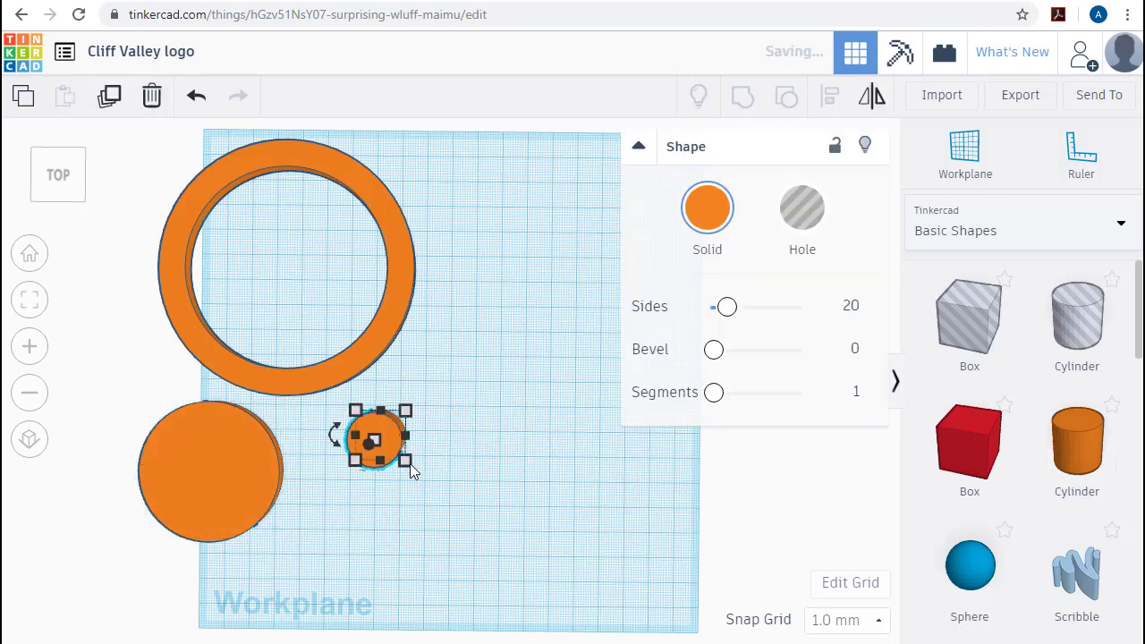
left_click(499, 437)
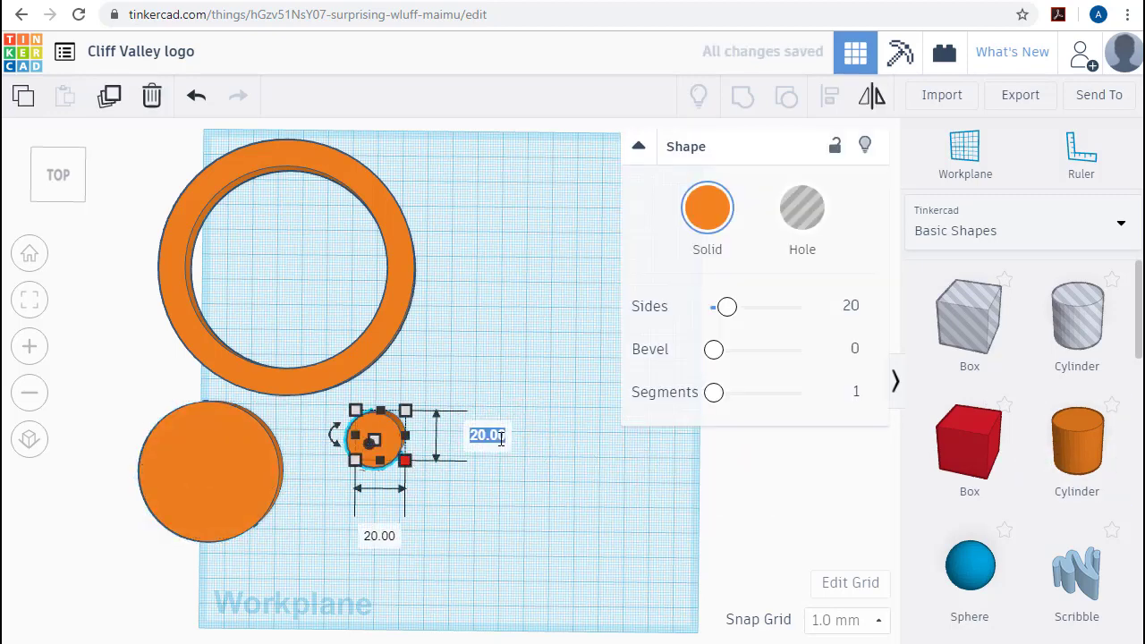
type("35")
key("Tab")
type("35")
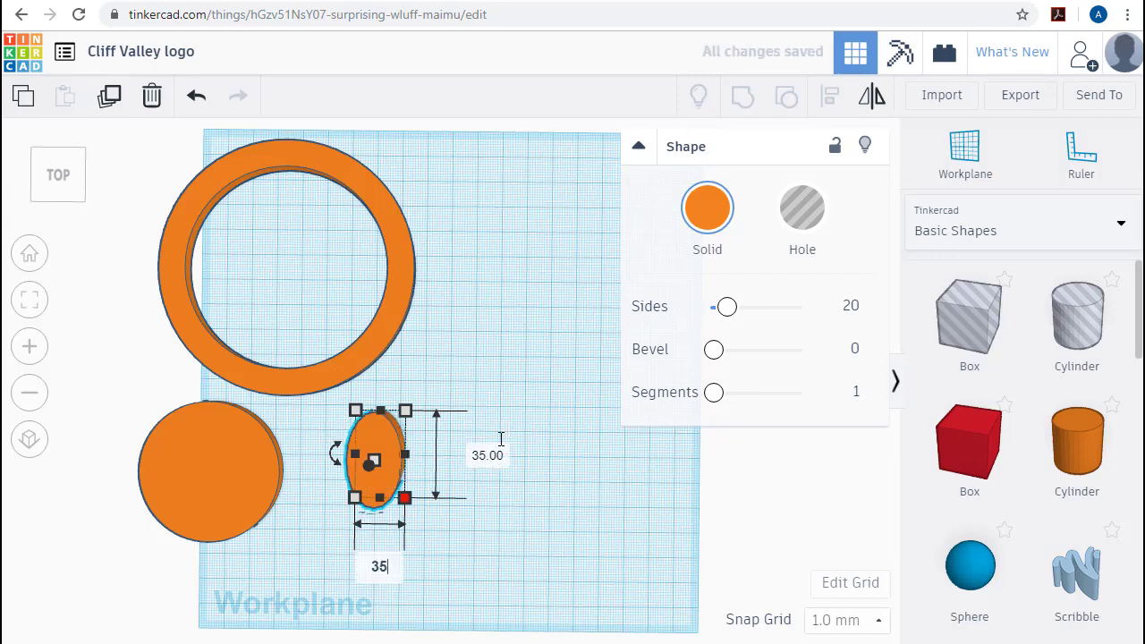
key("Tab")
key("Return")
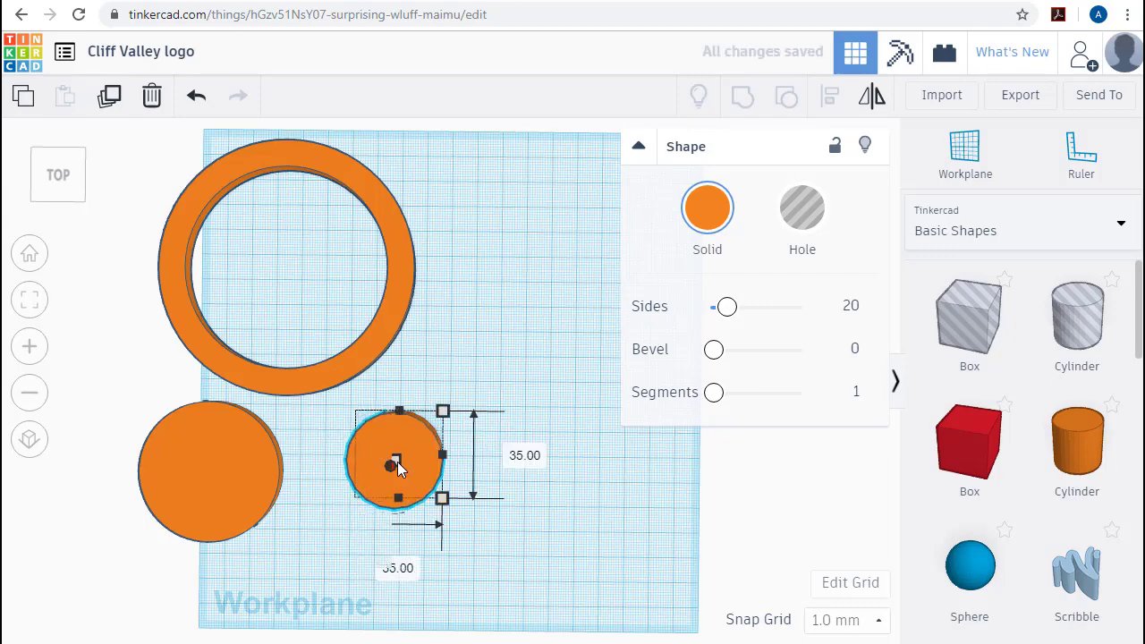
Step: Set the 35 mm cylinder's height to 5 mm
right_click_drag(452, 509, 401, 402)
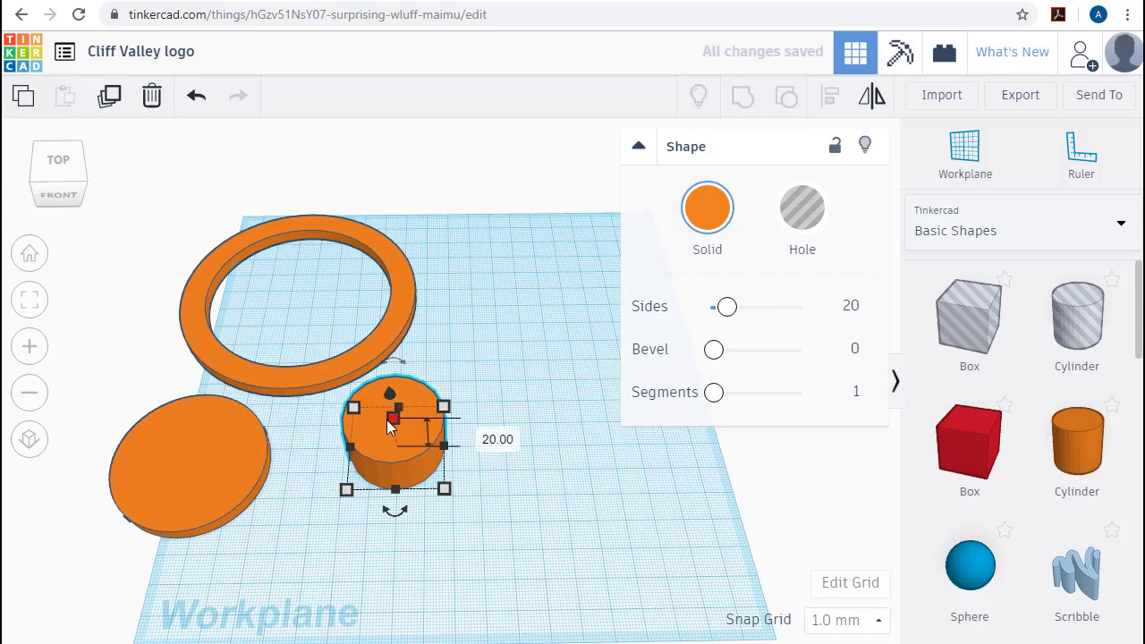
left_click(488, 436)
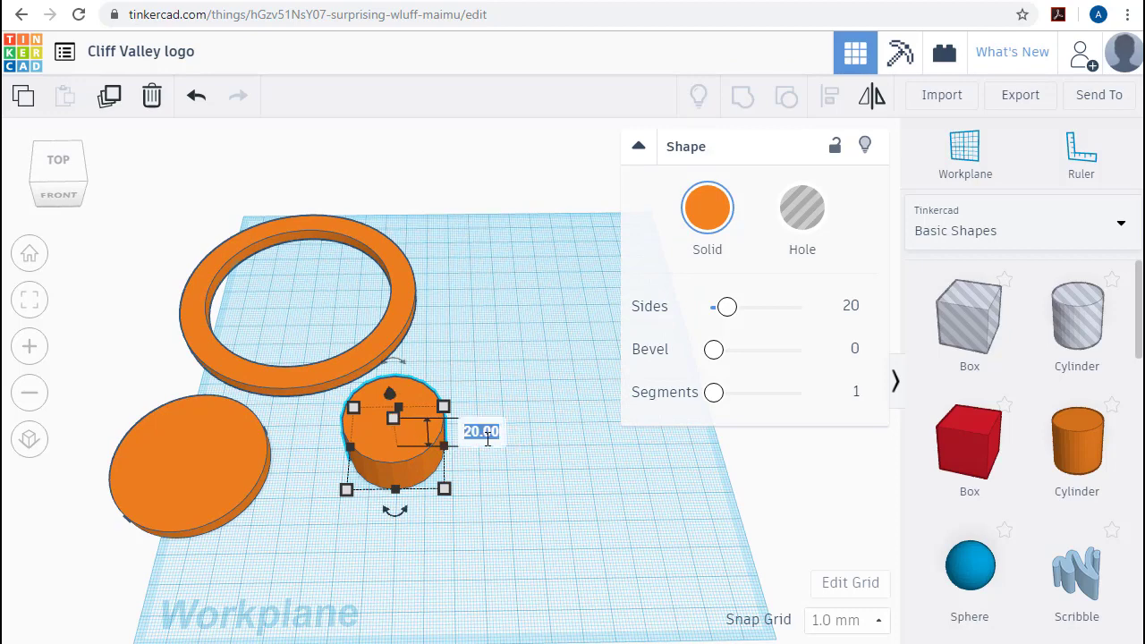
type("5")
key("Return")
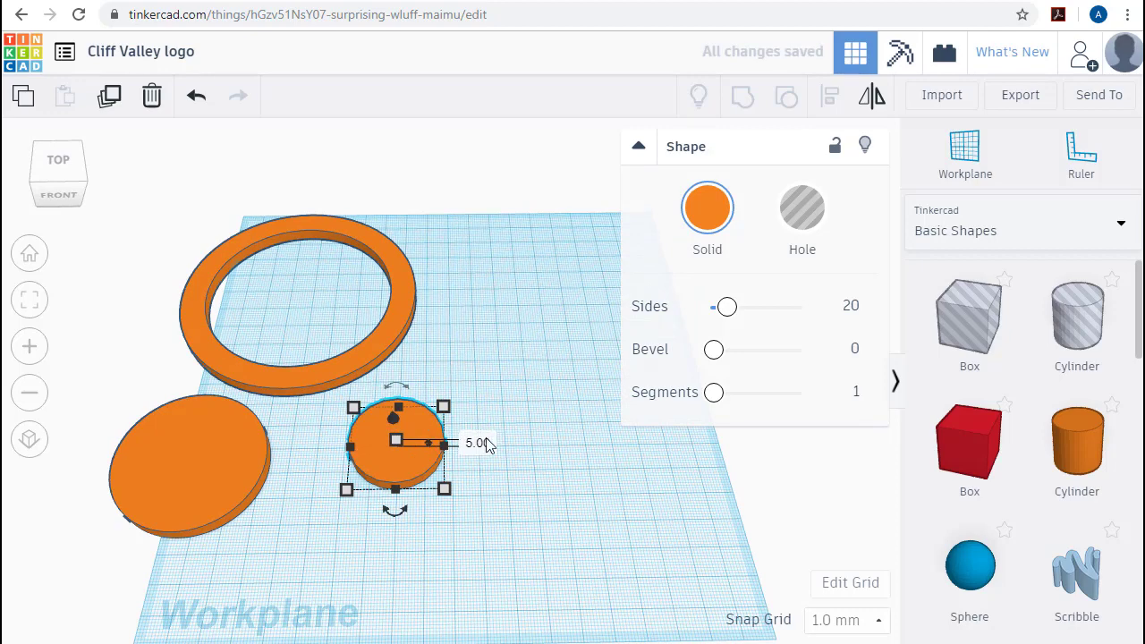
Step: Turn the 35 mm cylinder into a hole with the maximum number of sides and move it onto the centre of the 55 mm disc
left_click(806, 209)
left_click_drag(729, 307, 889, 321)
left_click_drag(416, 458, 189, 518)
Step: Group the 55 mm disc with its centred hole into a ring, and move the ring about 61 mm right and 13 mm forward
left_click(397, 424)
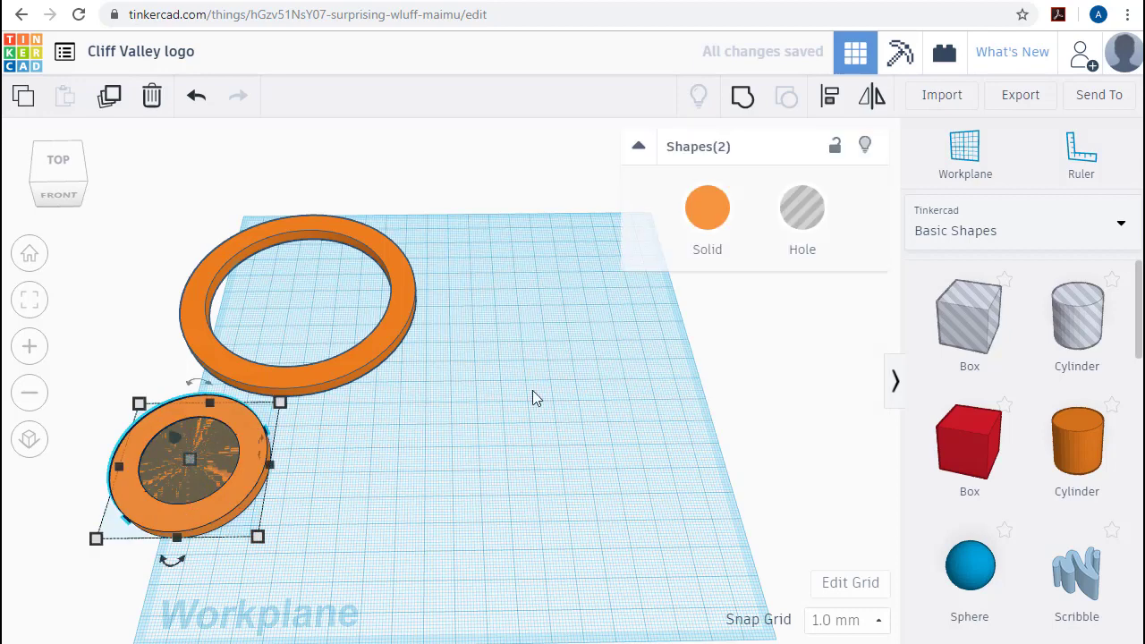
left_click(832, 99)
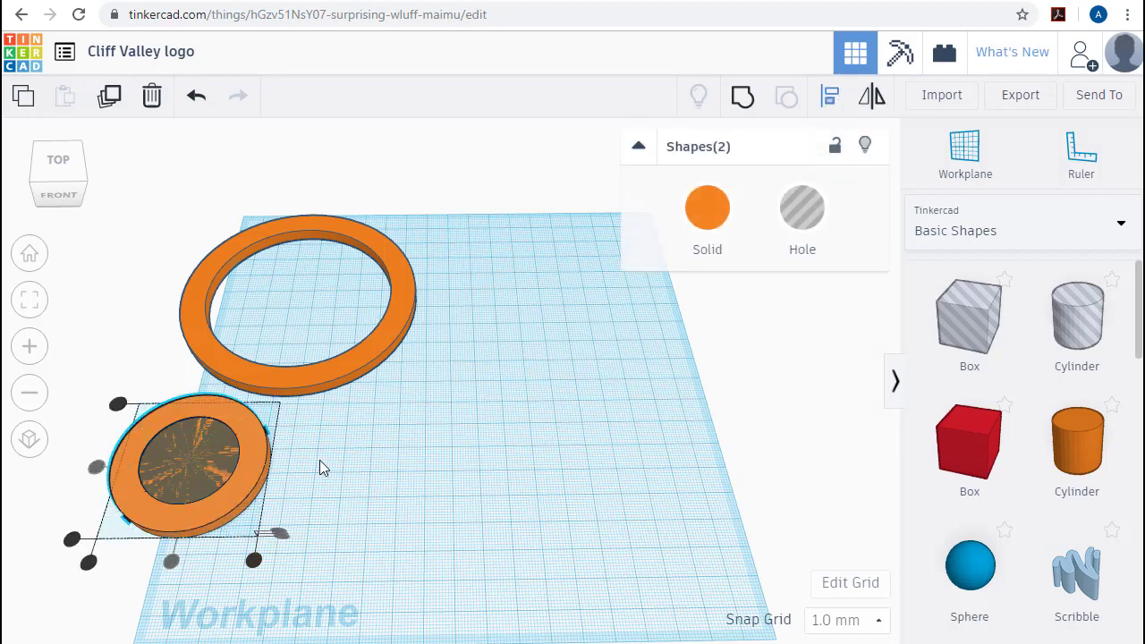
left_click(739, 98)
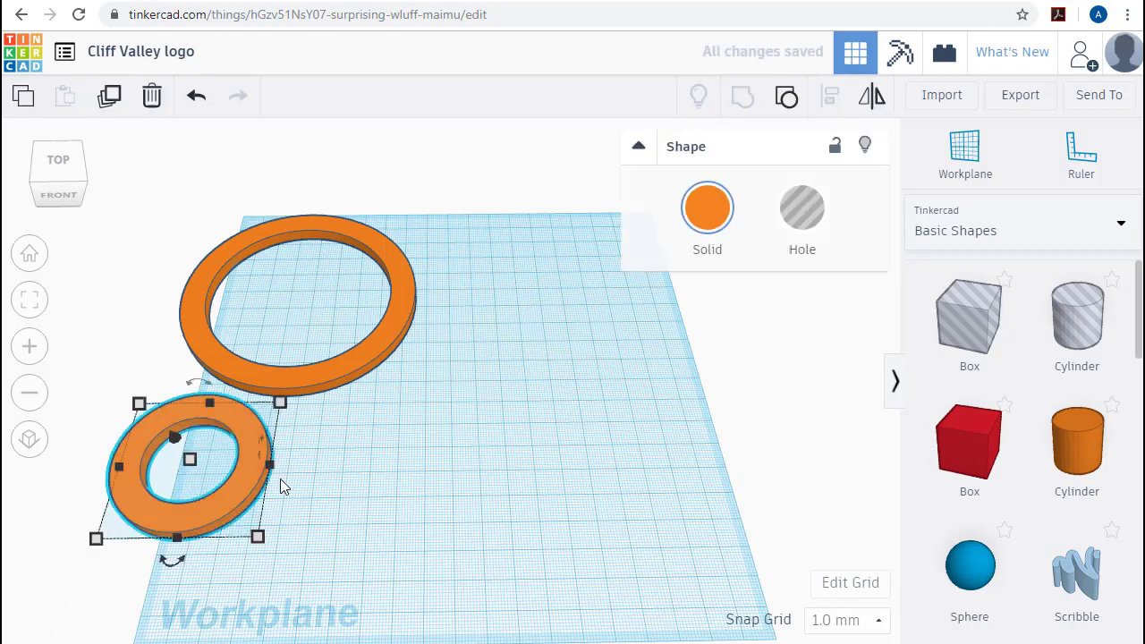
left_click_drag(247, 487, 418, 523)
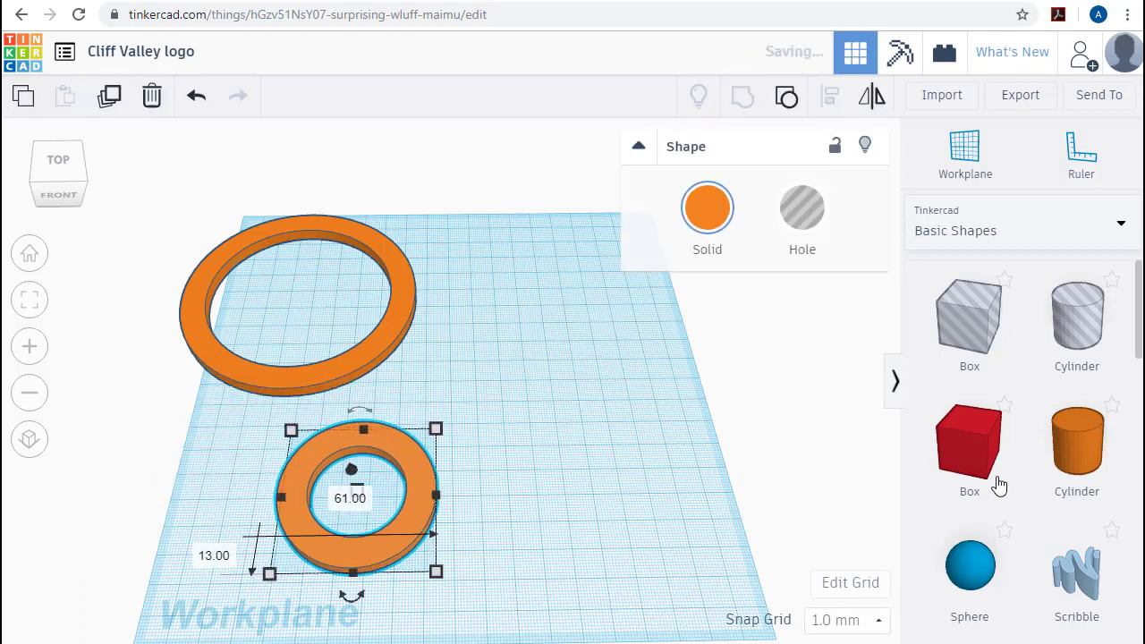
Step: Place a box just right of the small ring, set its length and width to 40 mm, and make it a hole
left_click(460, 454)
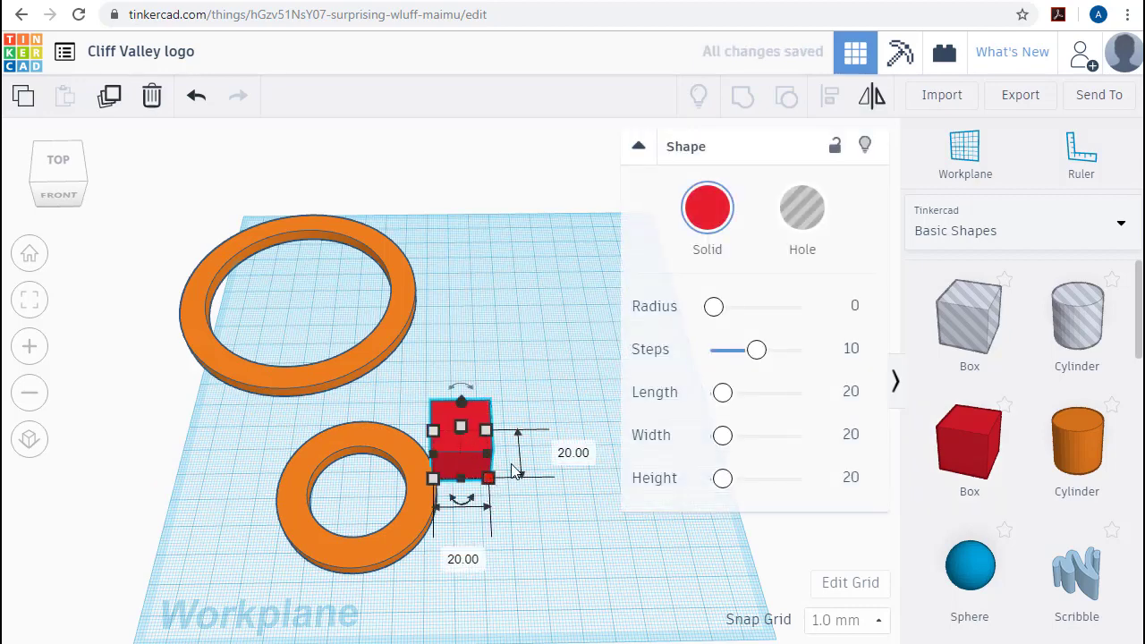
left_click(573, 456)
type("40")
key("Tab")
type("40")
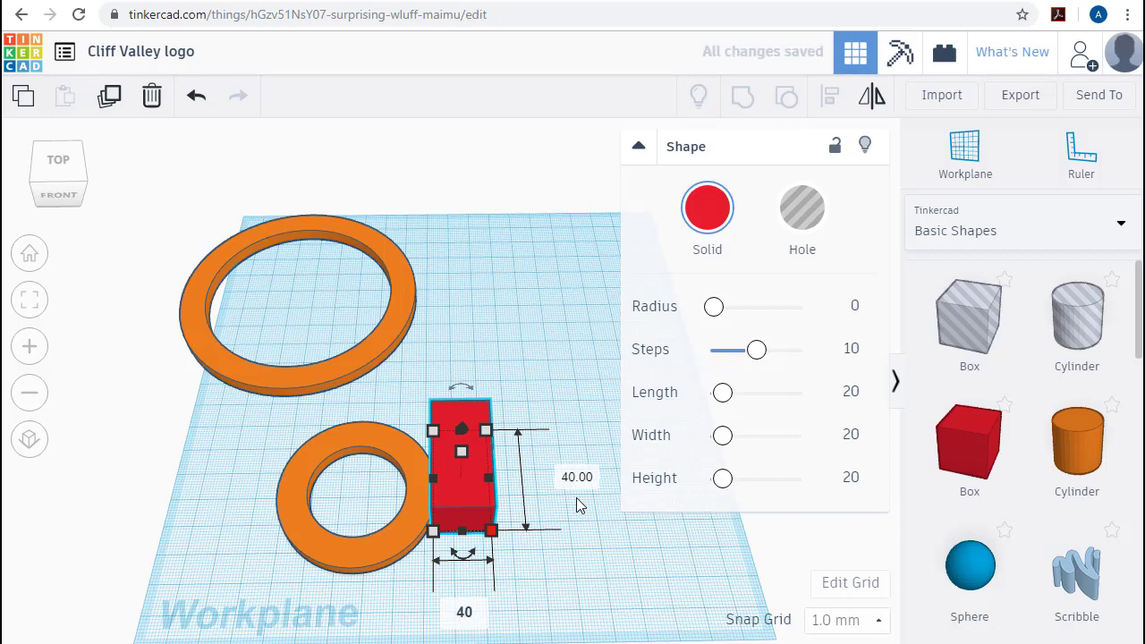
key("Tab")
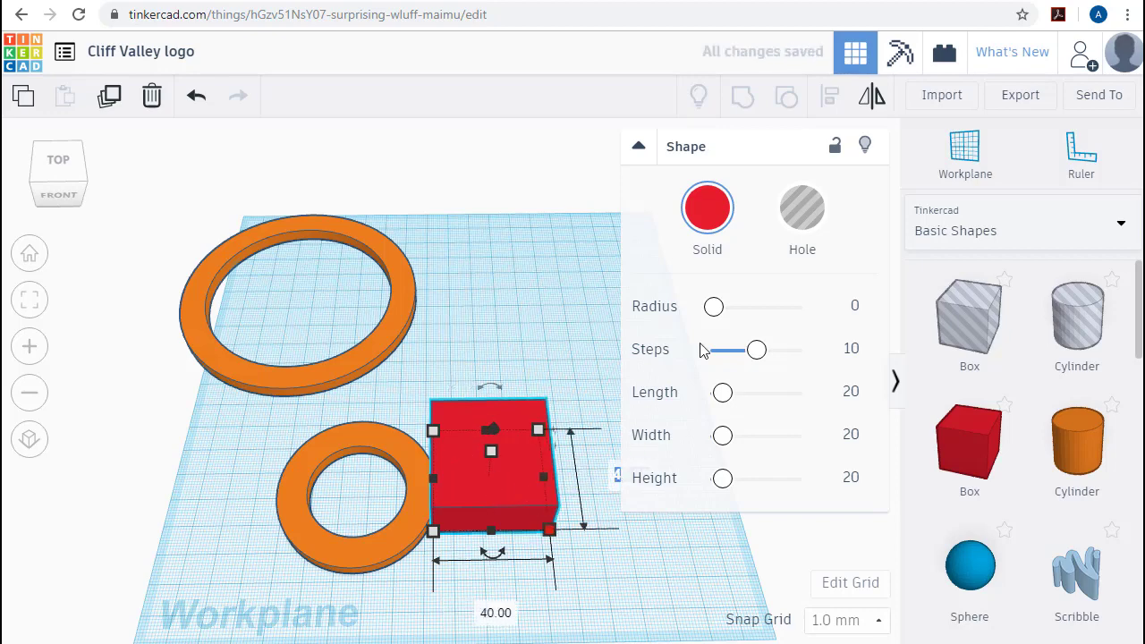
left_click(817, 199)
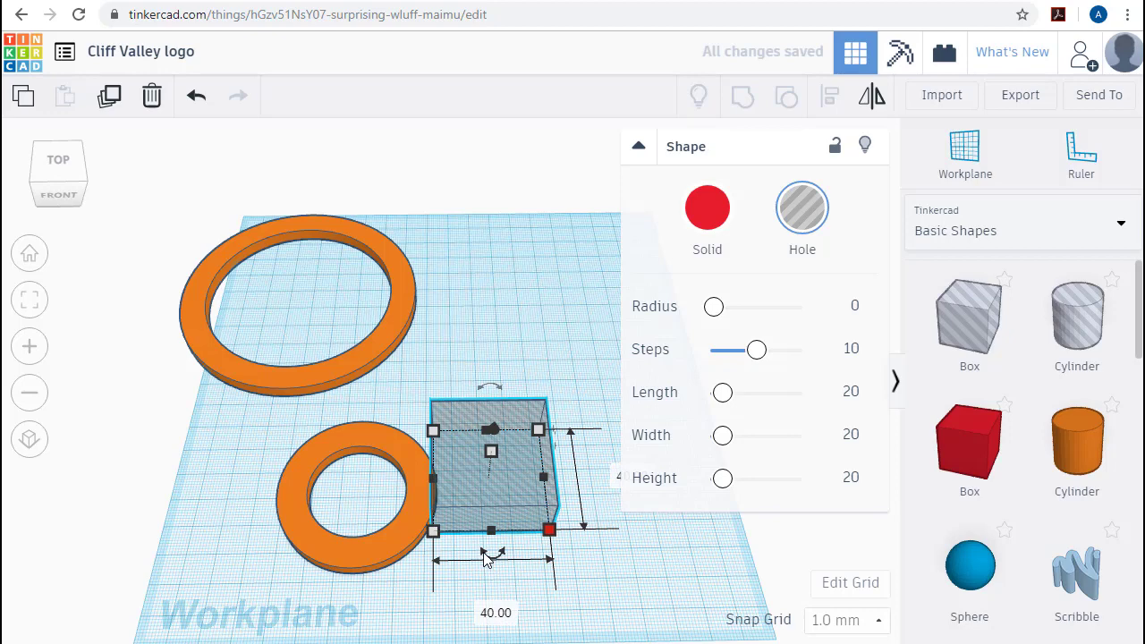
Step: Rotate the hole box 45° over the right side of the small ring and align the two centred front to back
left_click_drag(484, 557, 438, 520)
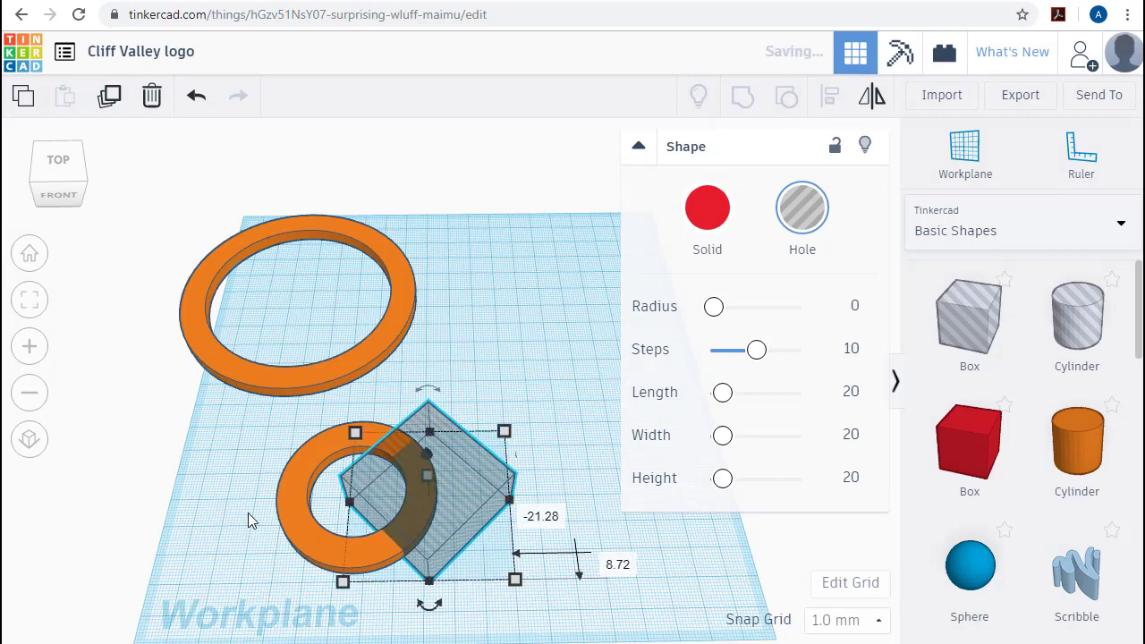
left_click_drag(221, 485, 499, 504)
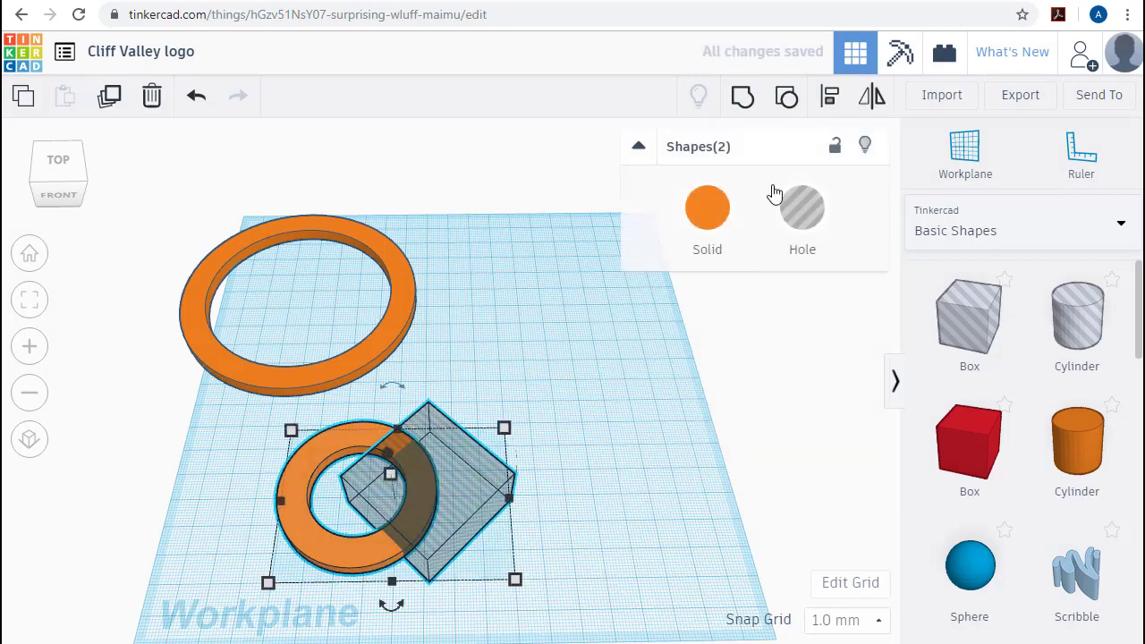
left_click(824, 99)
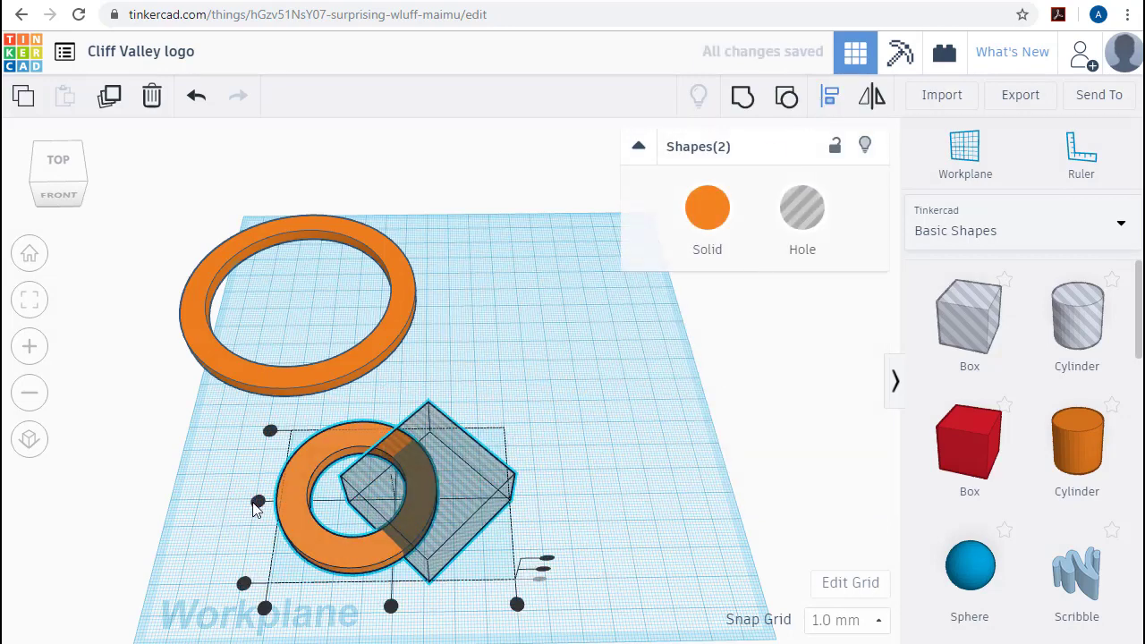
left_click(258, 501)
Step: Nudge the rotated hole box 3 mm left, further into the small ring
right_click_drag(677, 493, 672, 539)
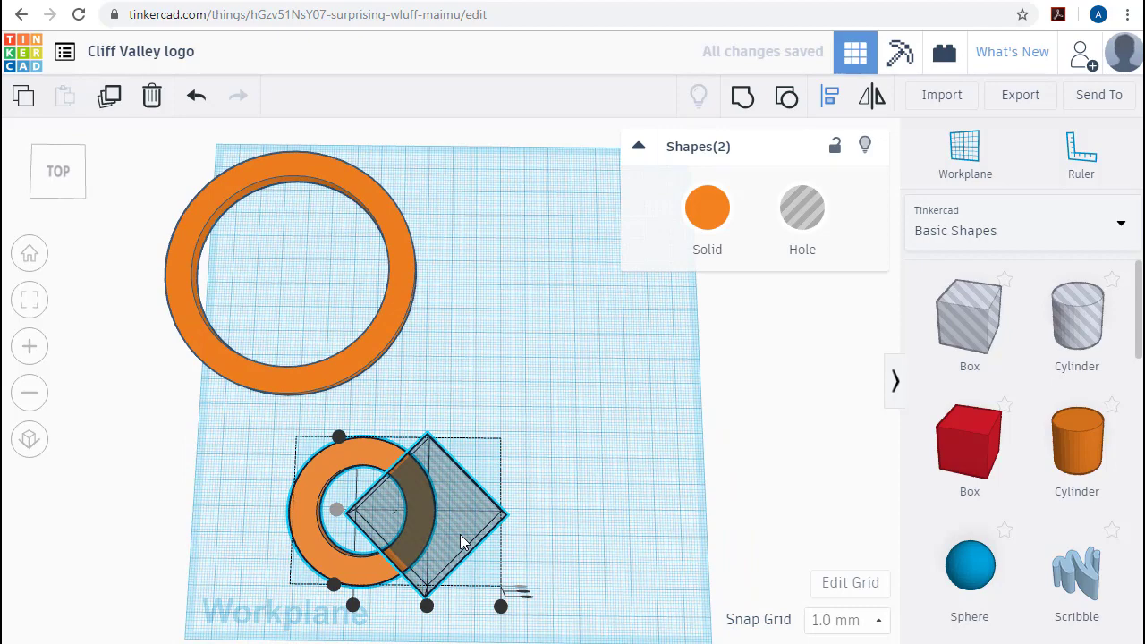
left_click(442, 530)
left_click(439, 528)
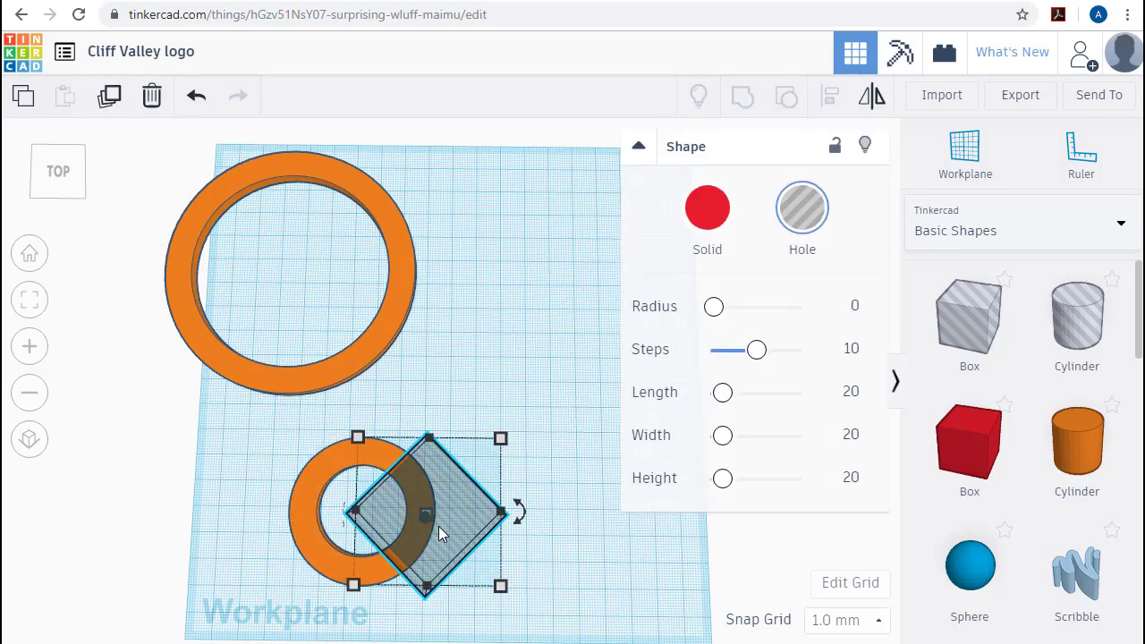
key("Left")
key("Left")
key("Left")
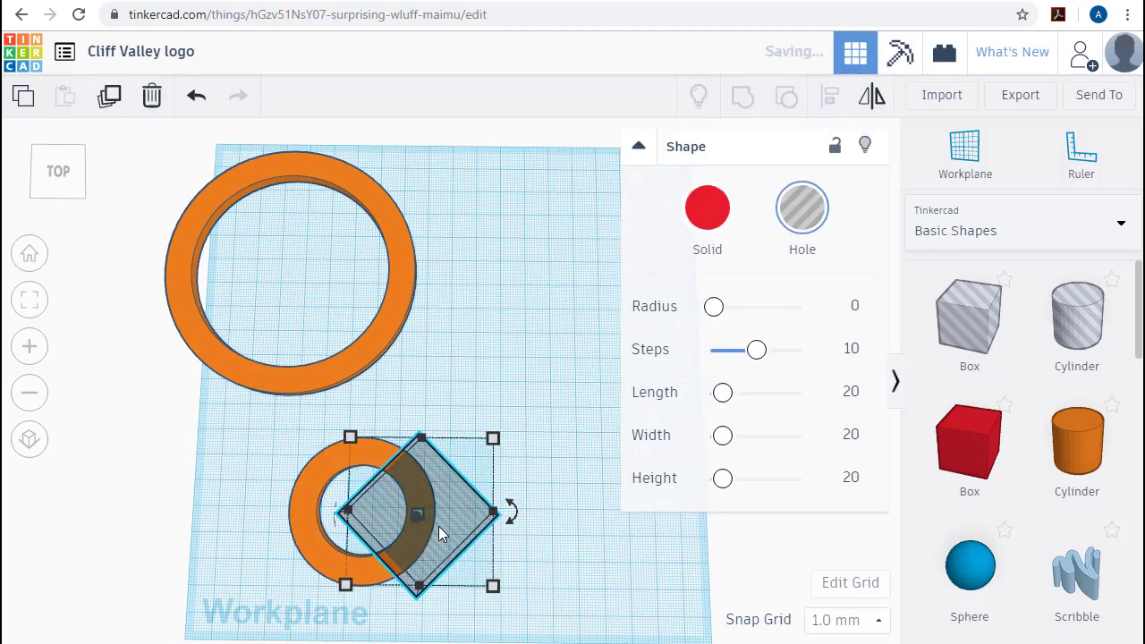
Step: Group the small ring with the hole box to cut the ring into a letter C
scroll(225, 429, "up", 3)
left_click_drag(191, 477, 465, 566)
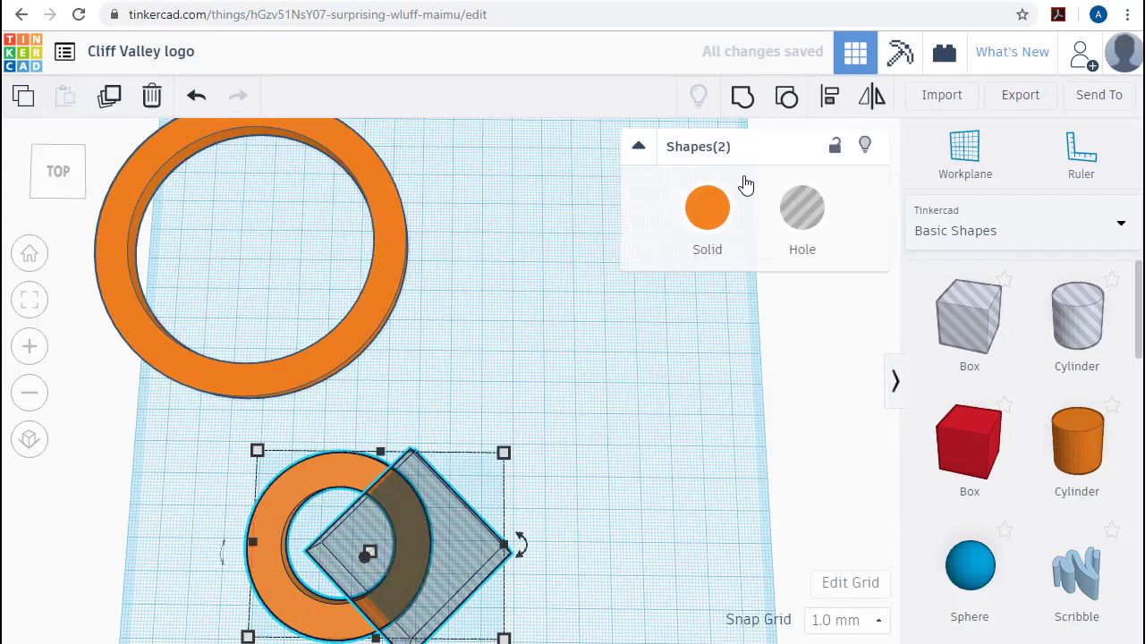
left_click(741, 100)
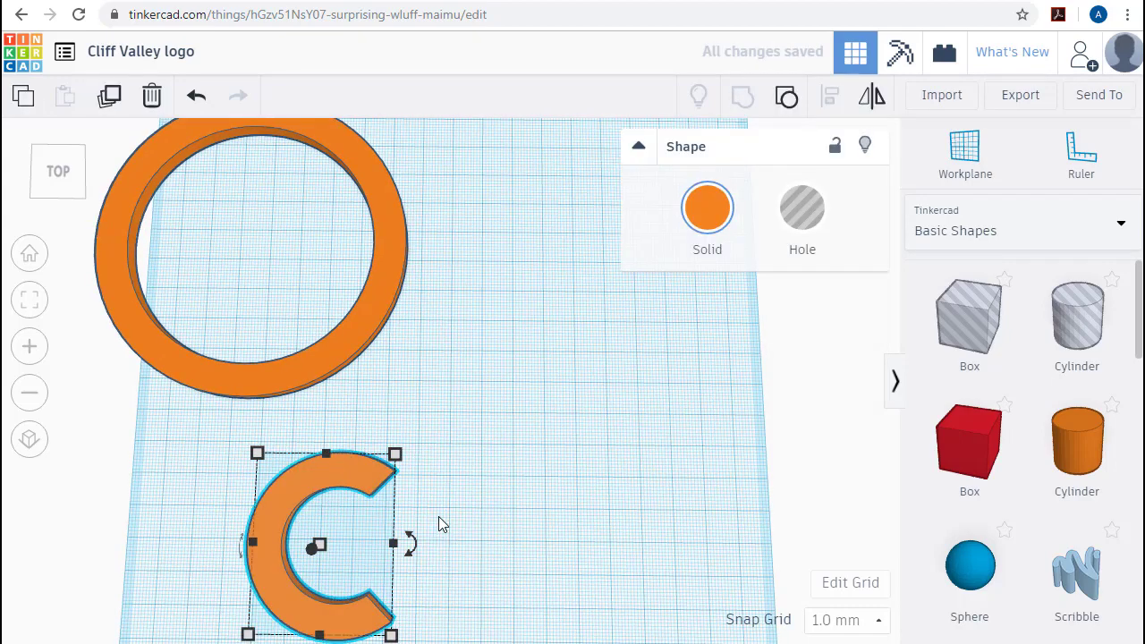
scroll(438, 516, "down", 2)
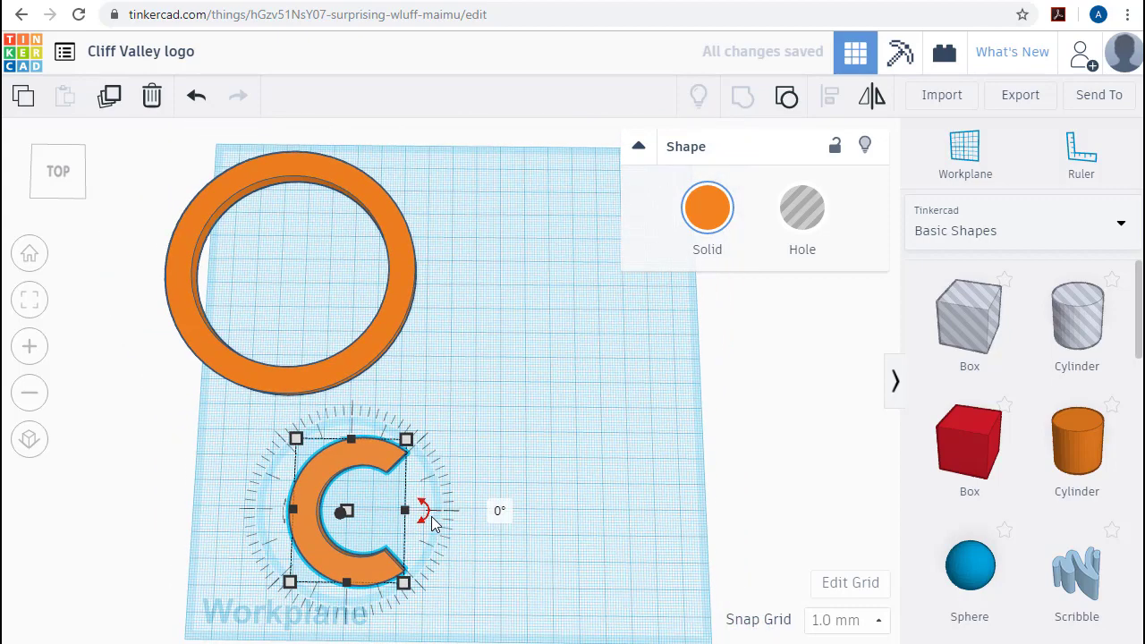
Step: Place a solid box right of the C and set its length to 40 mm and width to 10 mm
left_click(954, 448)
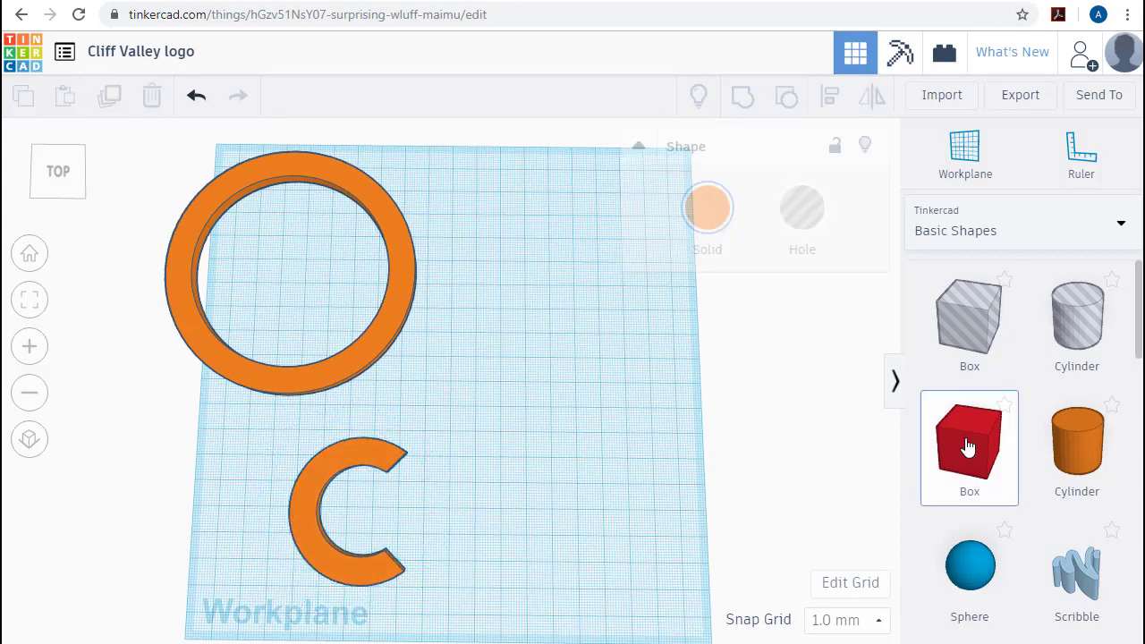
left_click(458, 497)
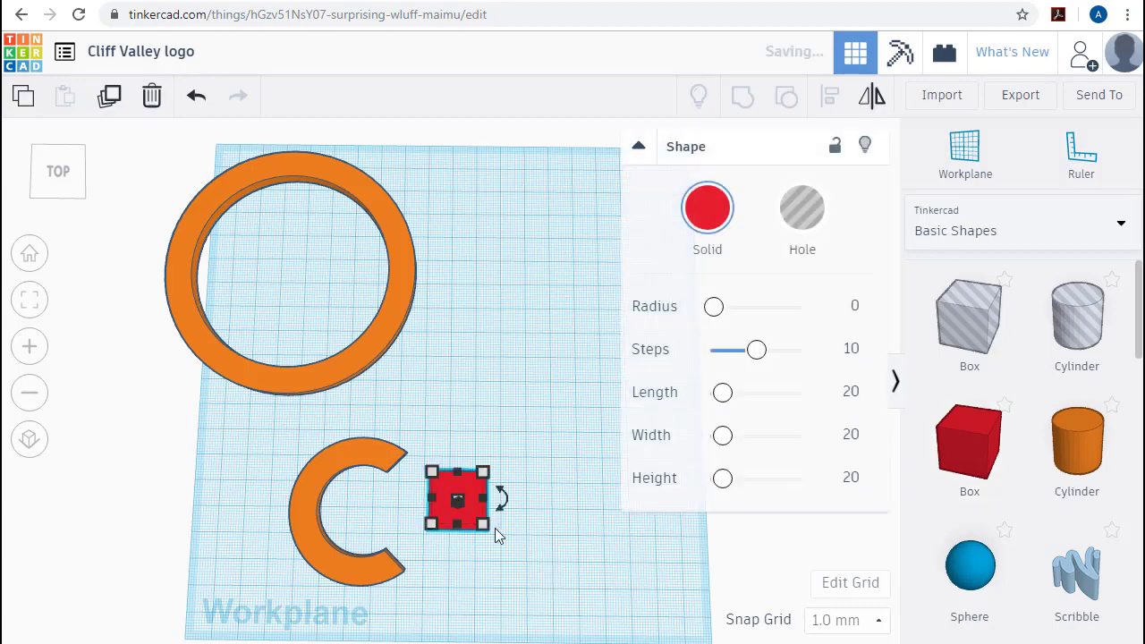
left_click(567, 500)
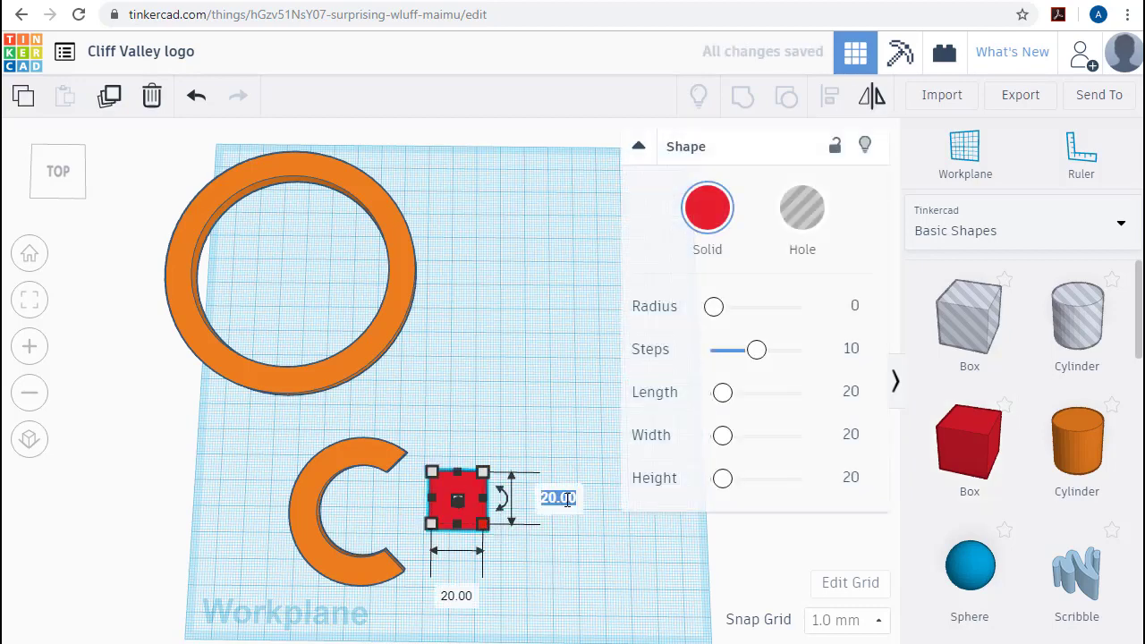
type("40")
key("Tab")
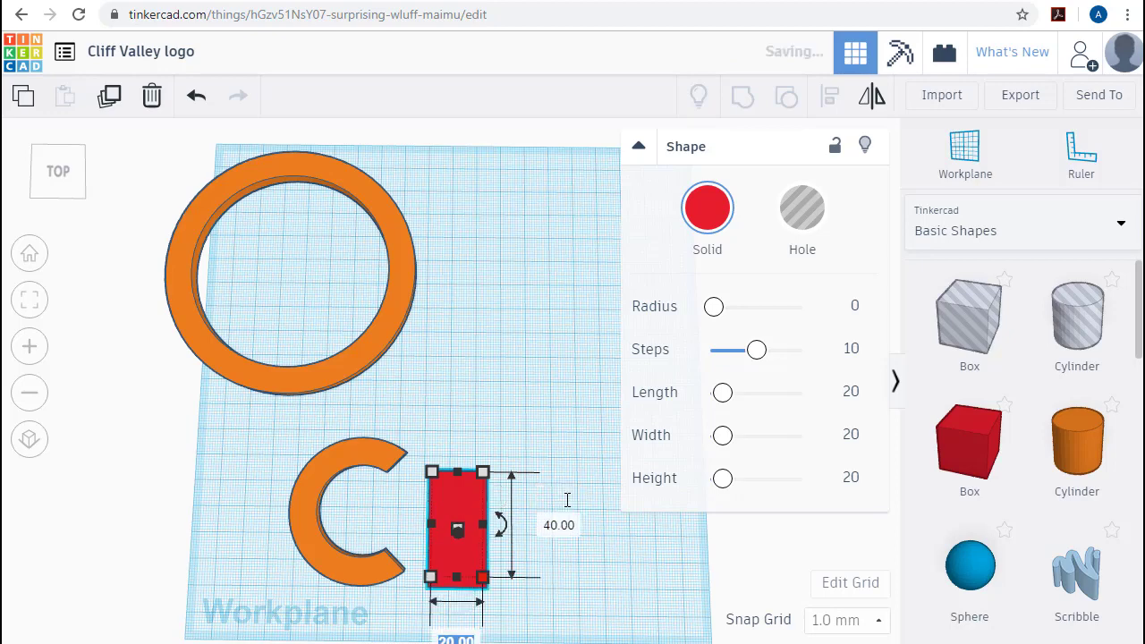
type("10")
key("Tab")
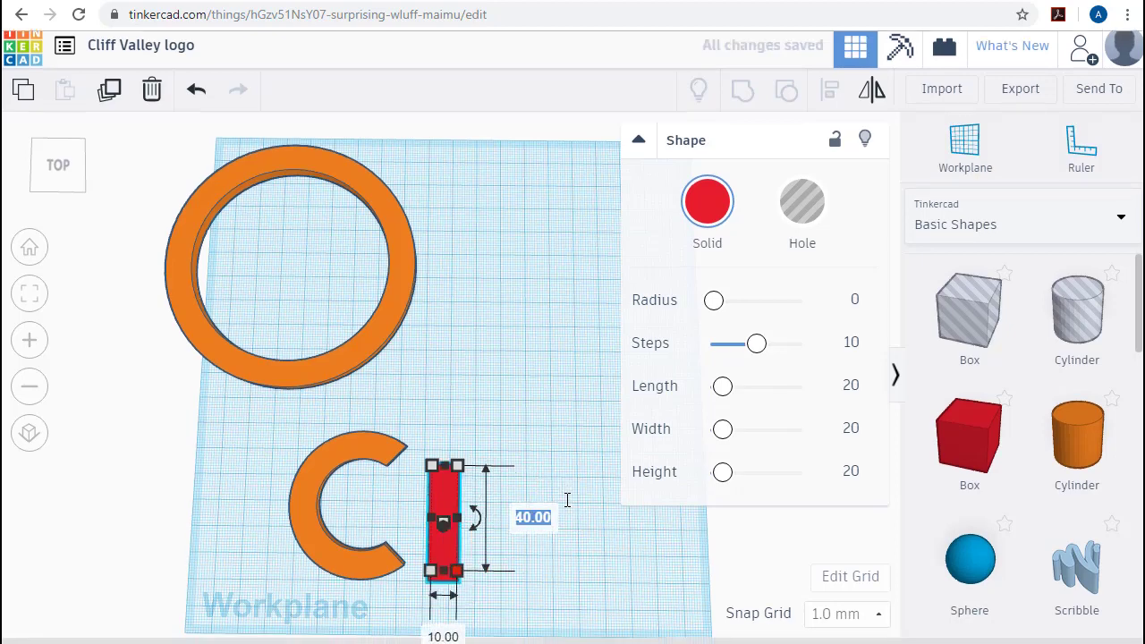
Step: Set the height of the 40 mm bar to 5 mm
left_click(574, 562)
left_click(437, 508)
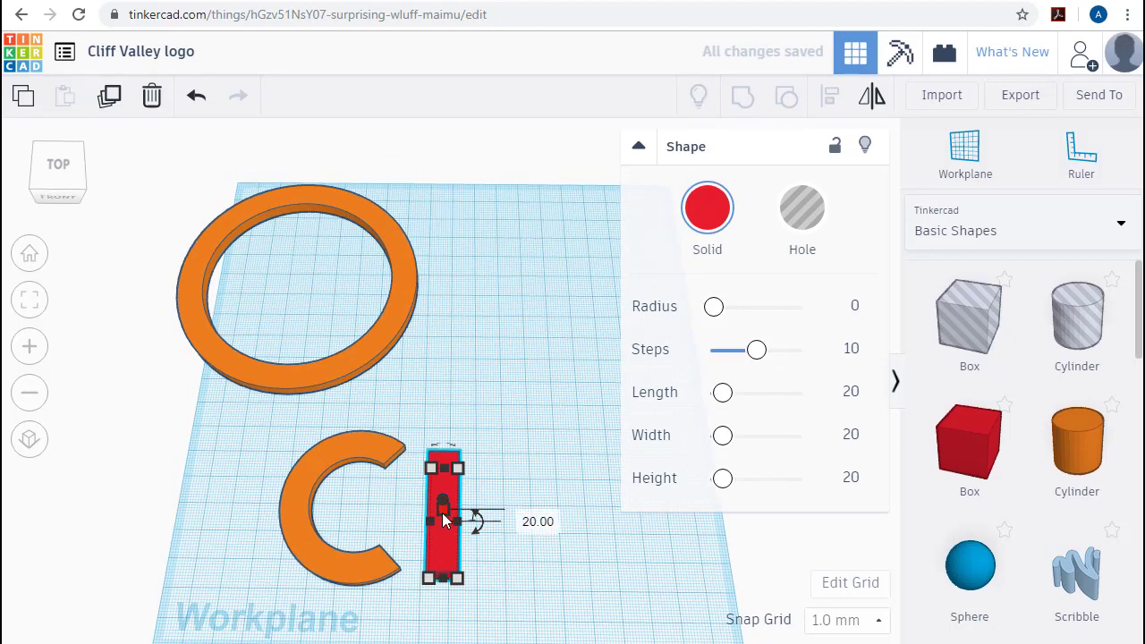
left_click(512, 513)
type("5")
key("Return")
left_click(532, 570)
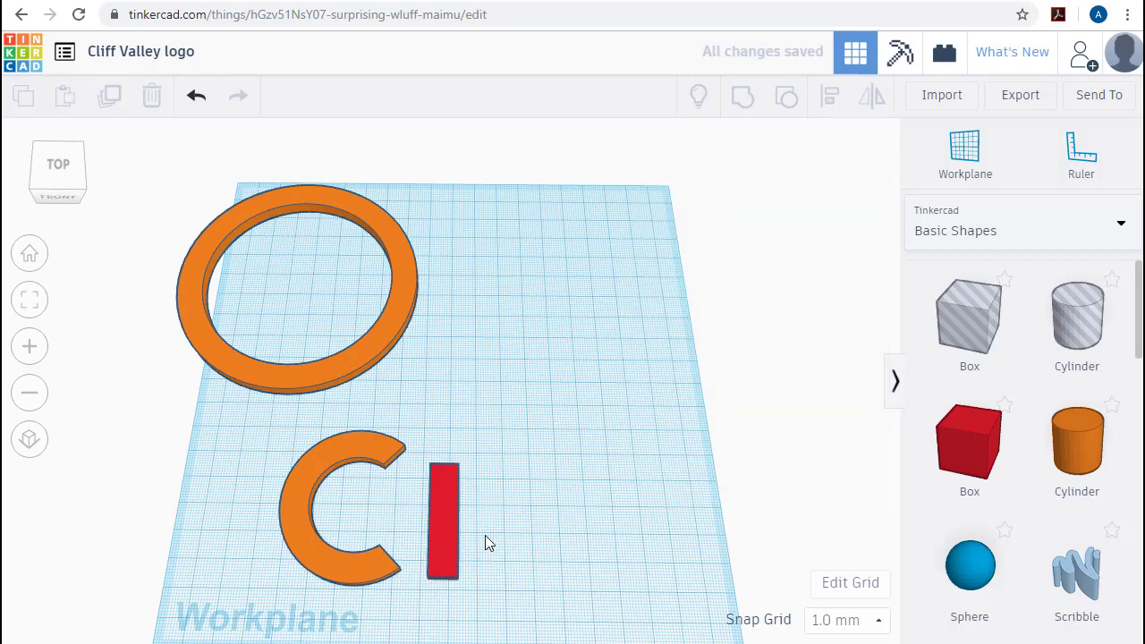
Step: Rotate the 40 mm bar 45° counterclockwise and move it about 1 mm right and 6 mm back
left_click(450, 550)
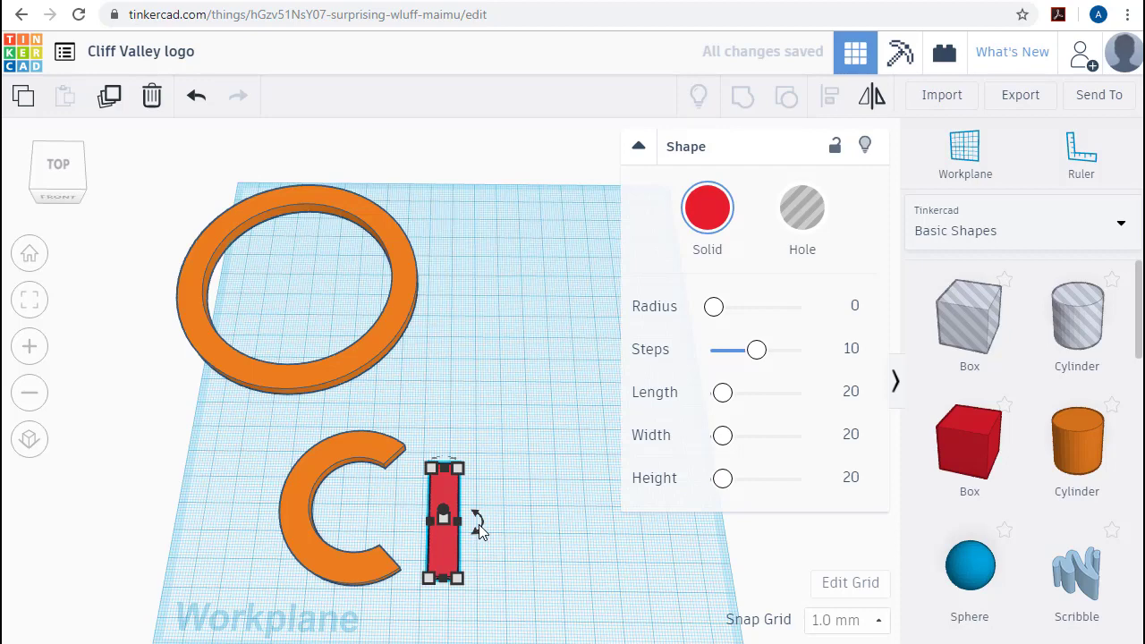
left_click_drag(479, 524, 505, 475)
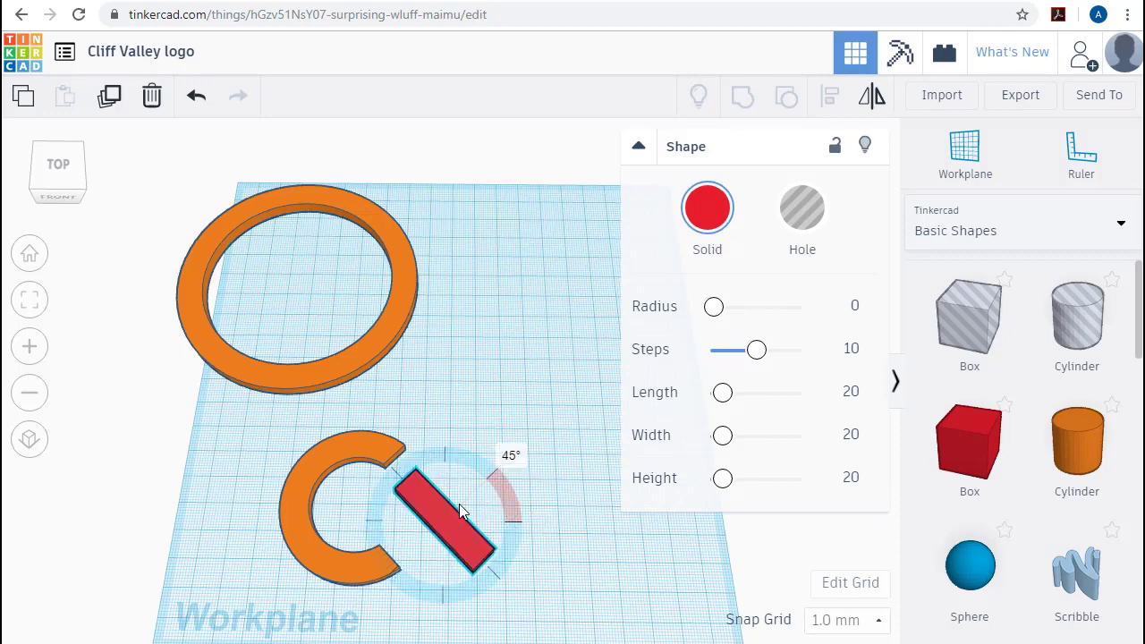
left_click_drag(470, 546, 475, 531)
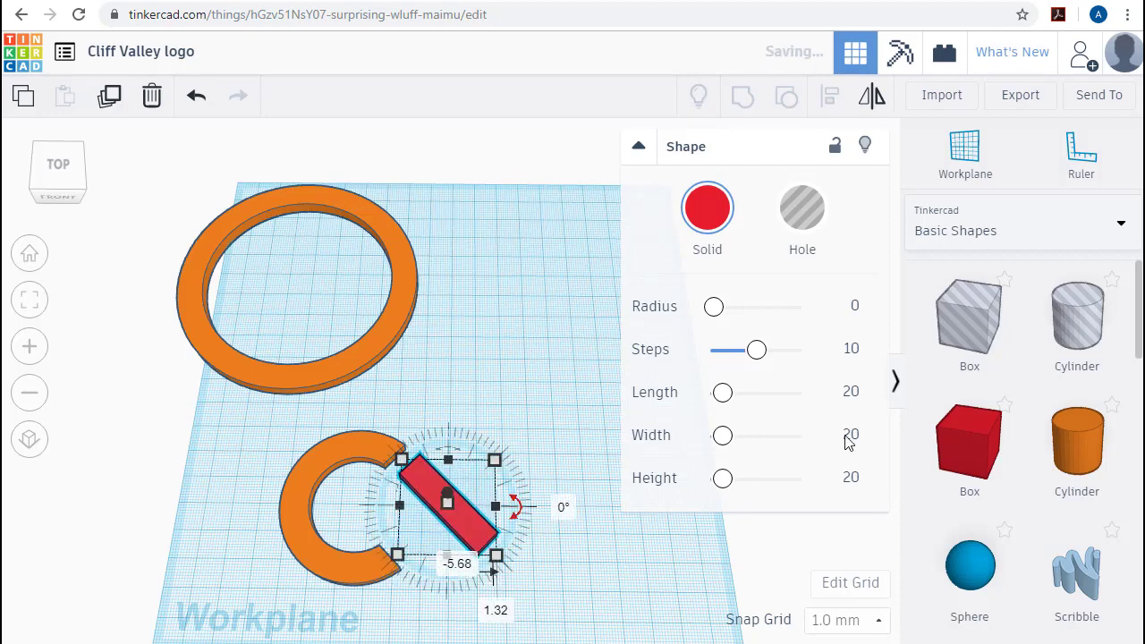
left_click(716, 569)
Step: Place another solid box behind the slanted bar, 35 mm long and 10 mm wide, and rotate it 45° clockwise
left_click_drag(930, 458, 450, 434)
mouse_move(586, 531)
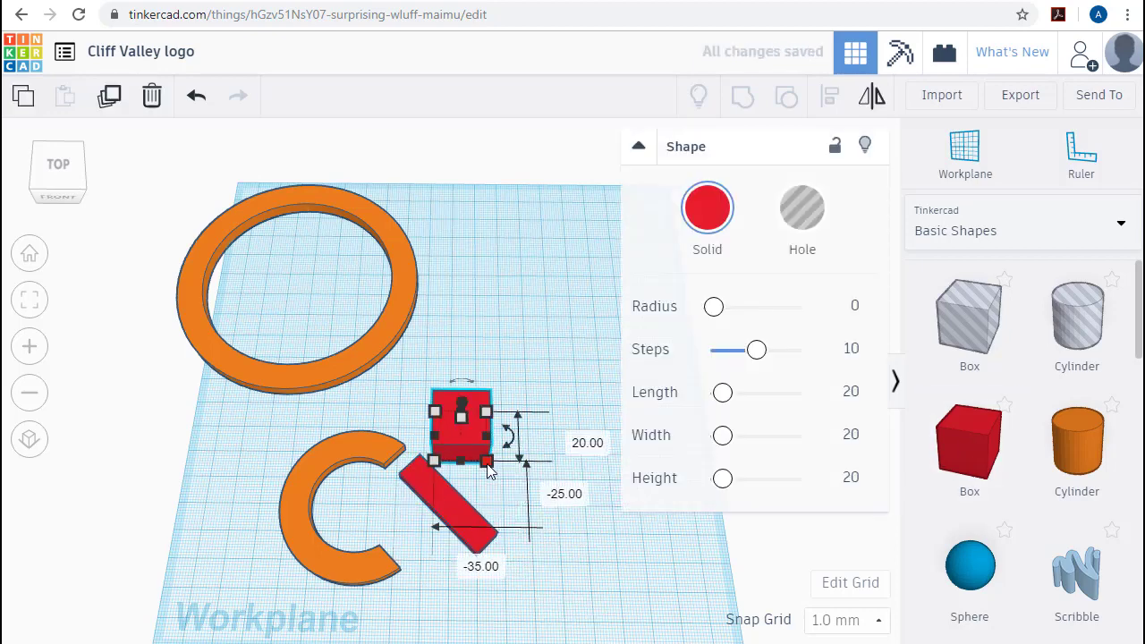
left_click(562, 442)
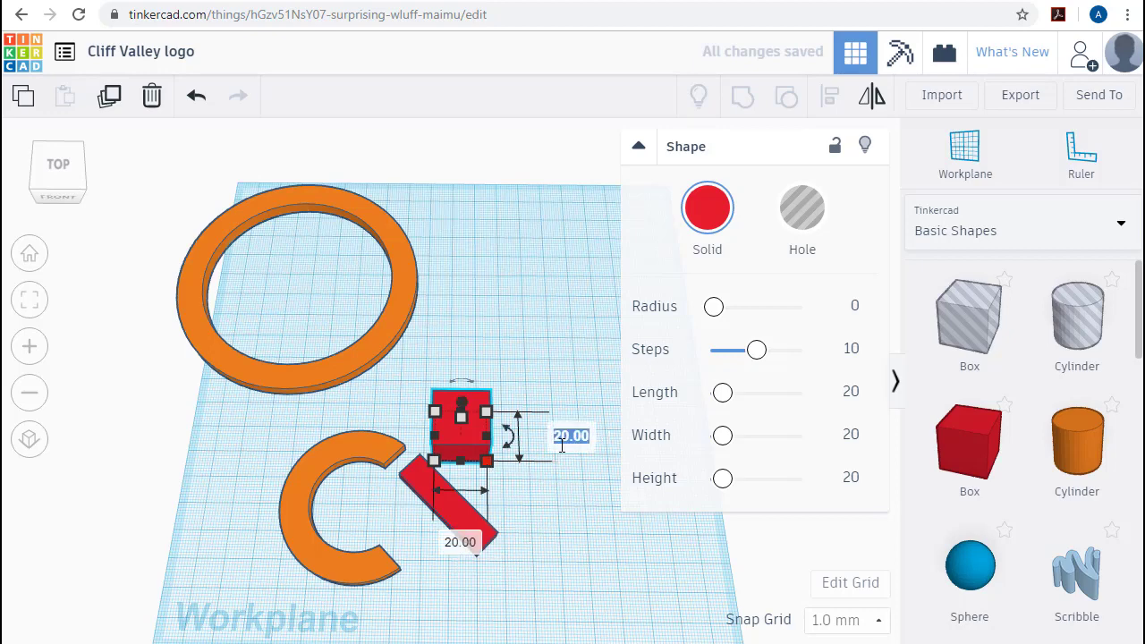
type("35")
key("Tab")
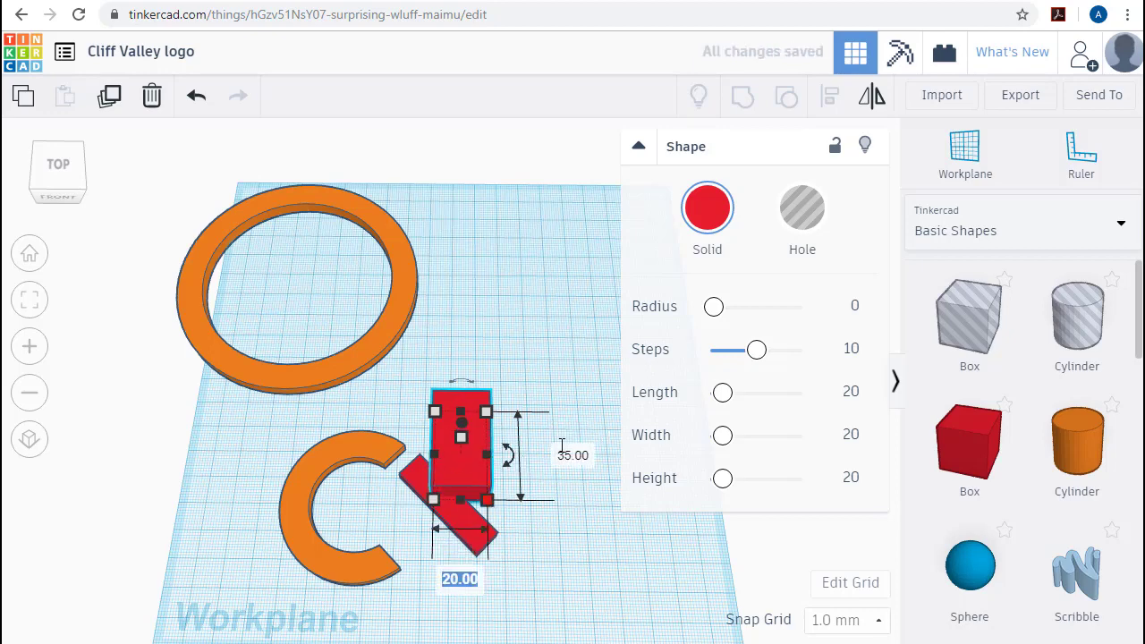
type("10")
key("Tab")
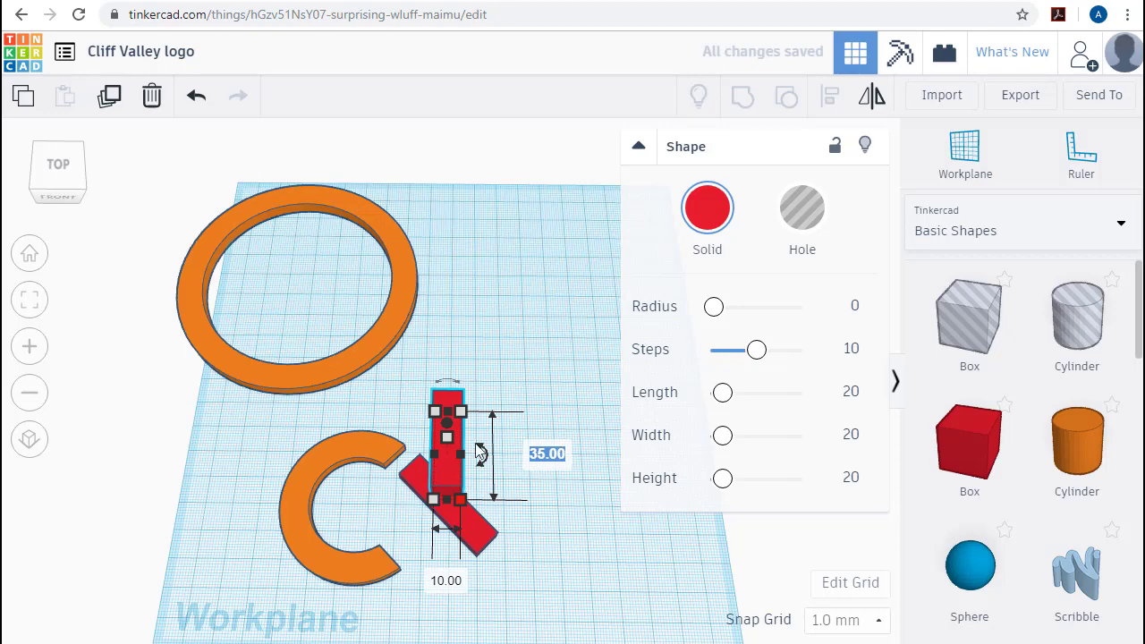
left_click_drag(480, 453, 452, 474)
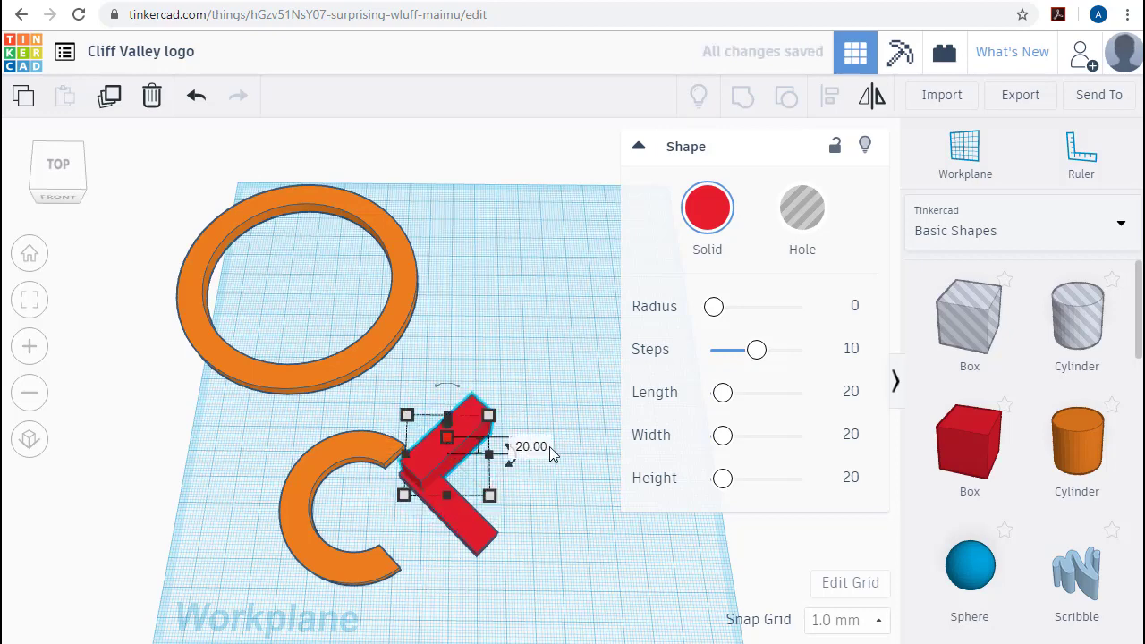
Step: Set the 35 mm bar's height to 5 mm and move it about 20 mm right and 21 mm forward to form a V
left_click(548, 447)
type("5")
key("Return")
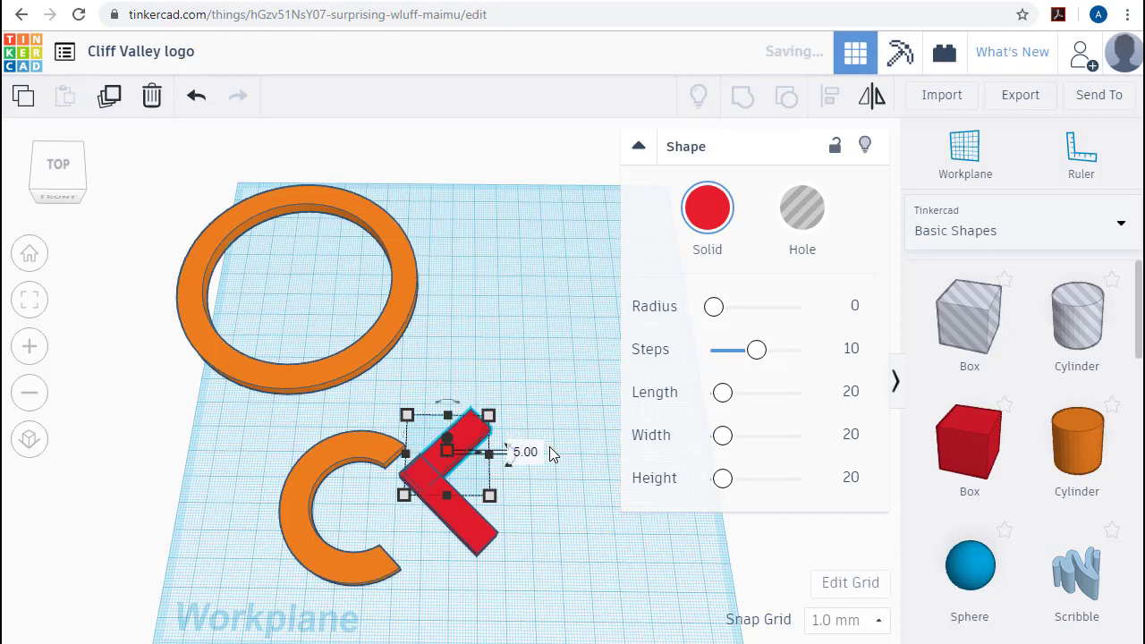
left_click_drag(510, 454, 483, 450)
left_click_drag(473, 436, 526, 495)
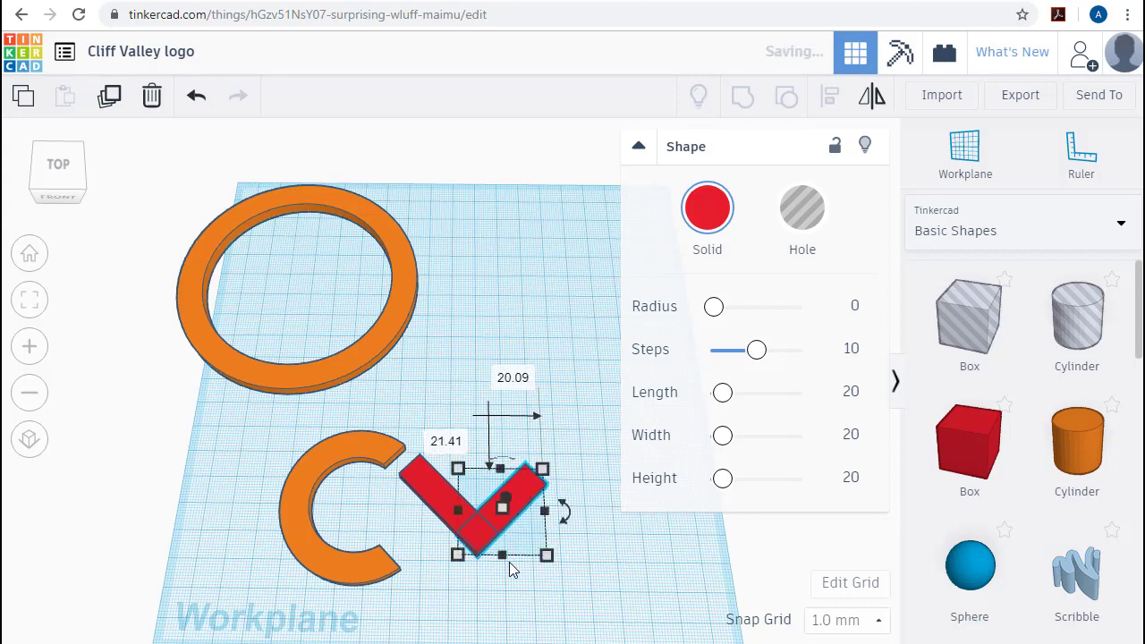
scroll(508, 566, "up", 3)
scroll(582, 549, "down", 3)
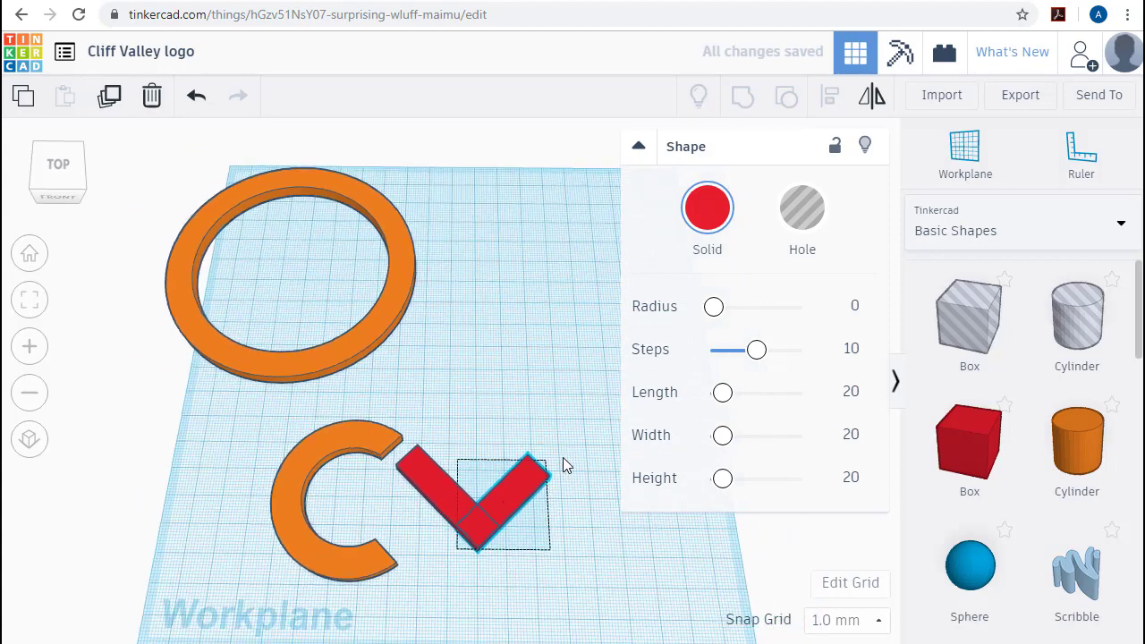
Step: Group the two slanted red bars into a single V shape
scroll(514, 561, "up", 2)
scroll(514, 561, "up", 2)
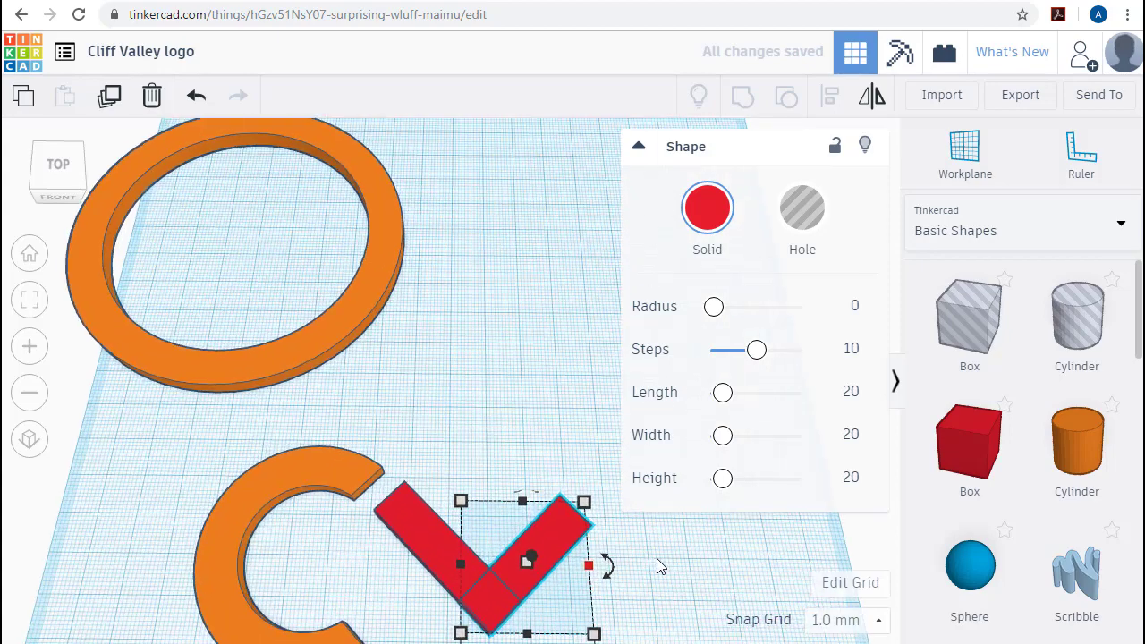
left_click(657, 569)
left_click_drag(452, 597, 450, 599)
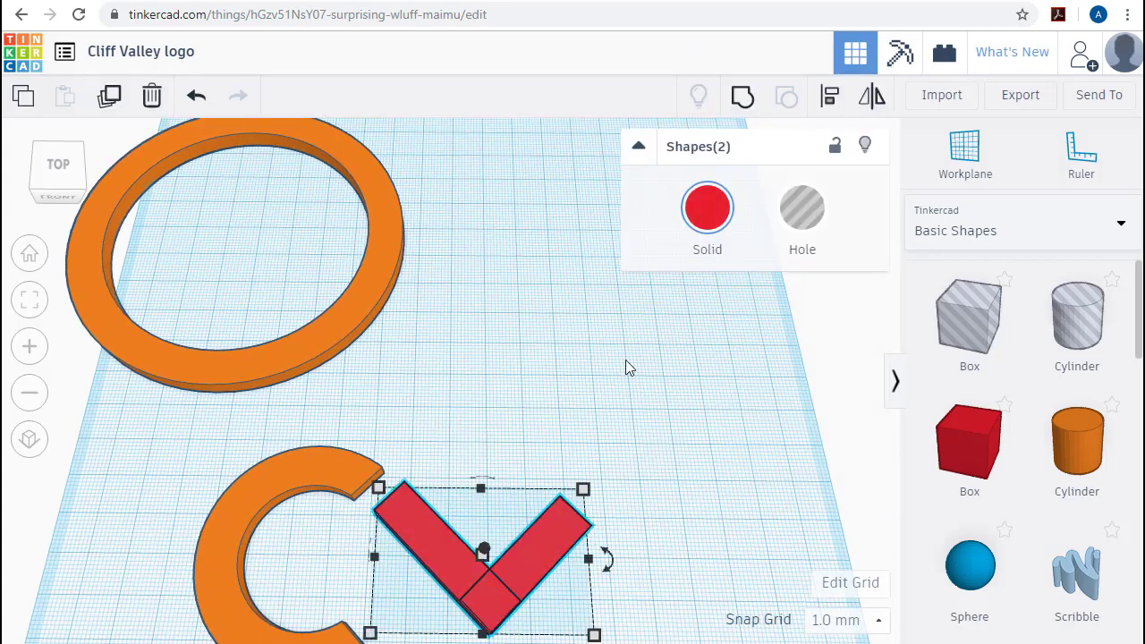
left_click(741, 99)
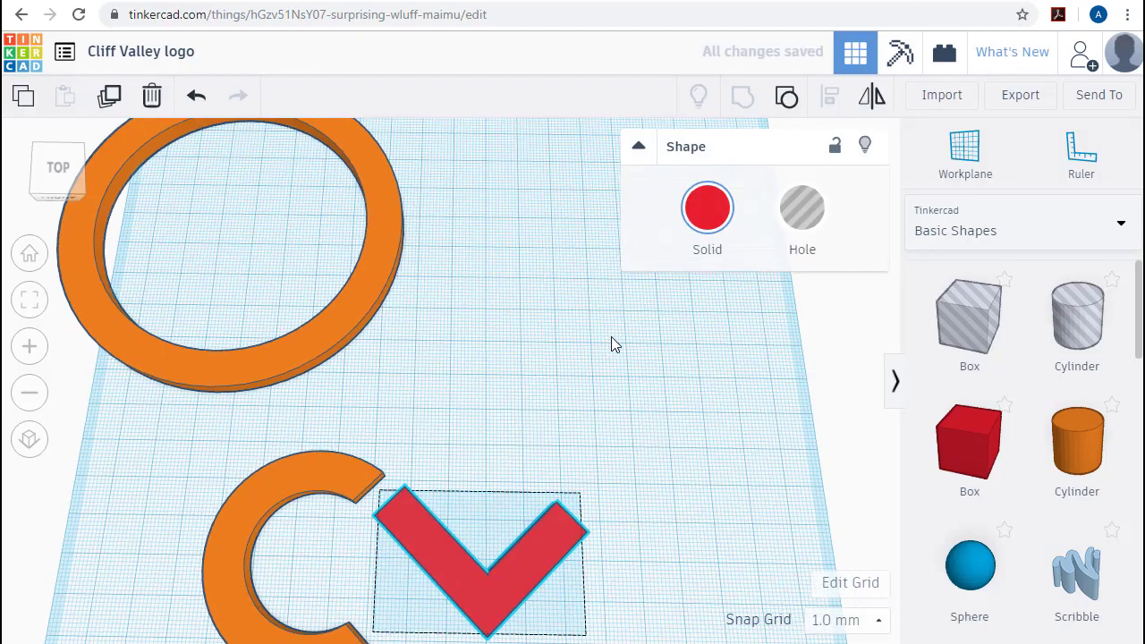
Step: Move the large ring about 57 mm right and 14 mm forward, behind the C and the V
right_click_drag(611, 346, 509, 355)
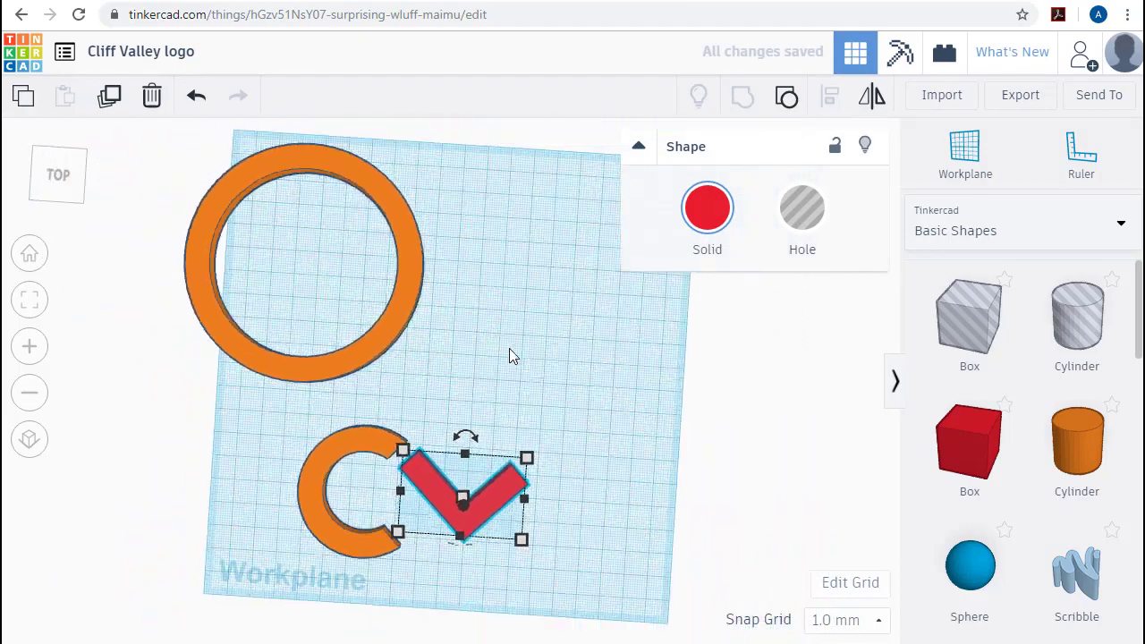
scroll(405, 338, "down", 2)
left_click_drag(406, 338, 510, 378)
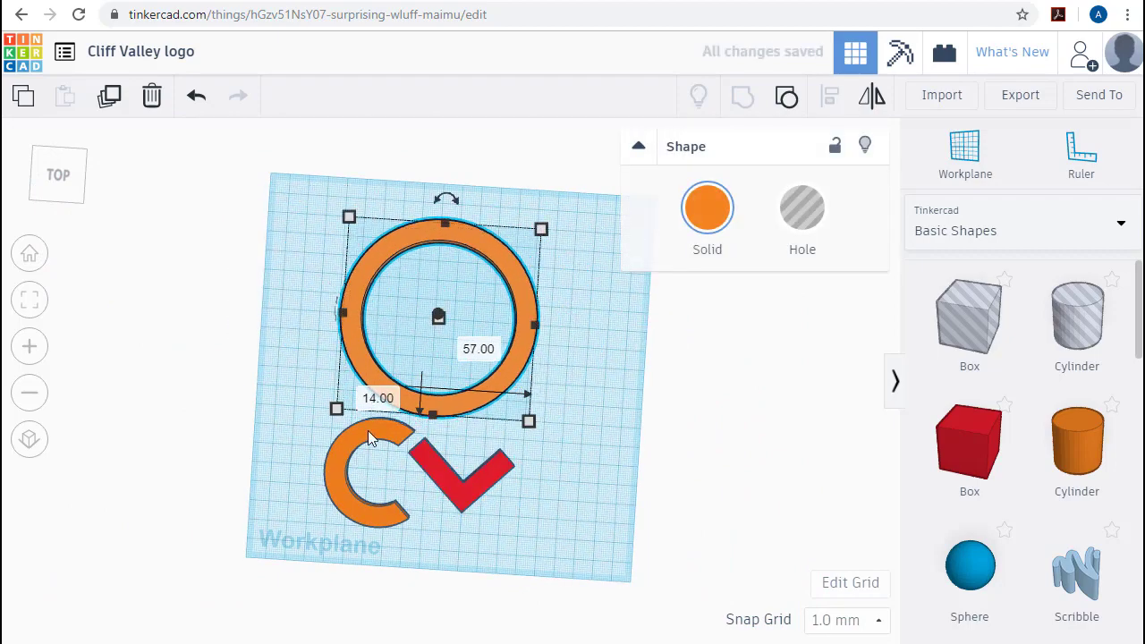
Step: Move the C inside the large ring so it overlaps the ring's left side, and align their centres front to back
left_click_drag(368, 430, 391, 275)
left_click_drag(287, 278, 578, 324)
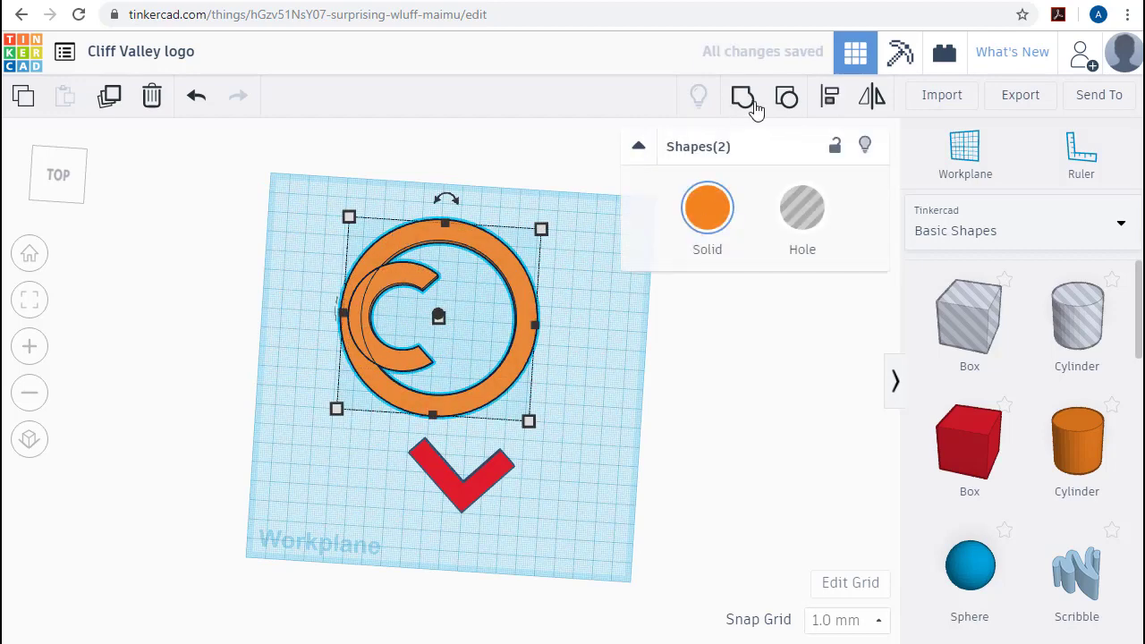
left_click(829, 100)
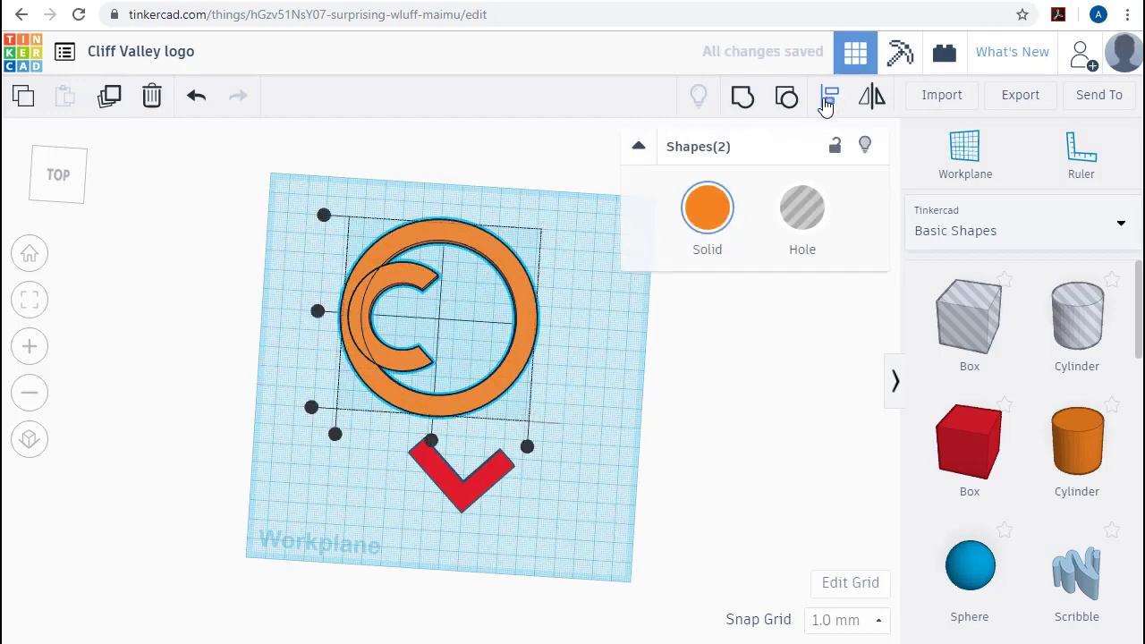
left_click(318, 311)
left_click(483, 329)
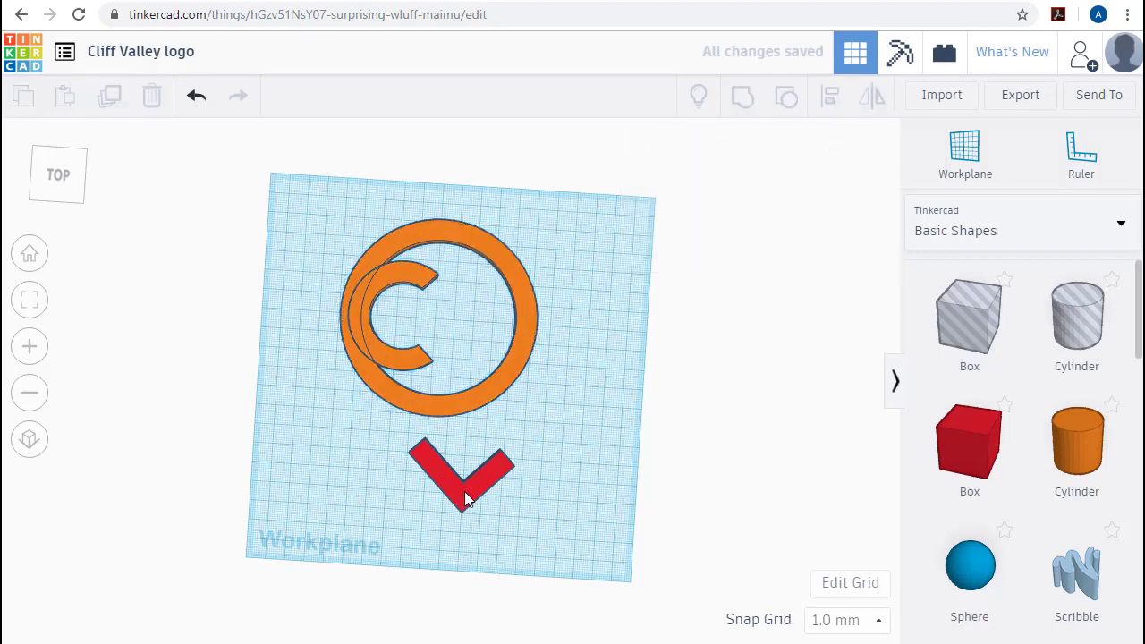
Step: Move the V about 7 mm right and 76 mm back so its right arm overlaps the ring beside the C
left_click_drag(468, 493, 484, 352)
key("Right")
key("Right")
key("Right")
key("Up")
key("Up")
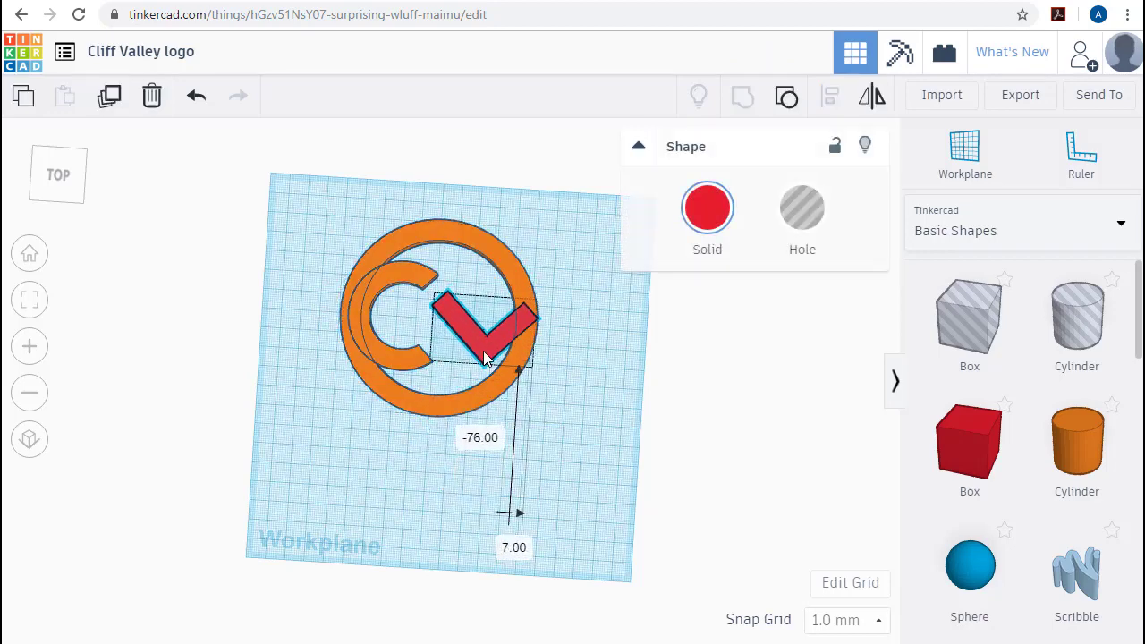
Step: Group the ring, the C and the V into one solid logo
left_click(566, 310)
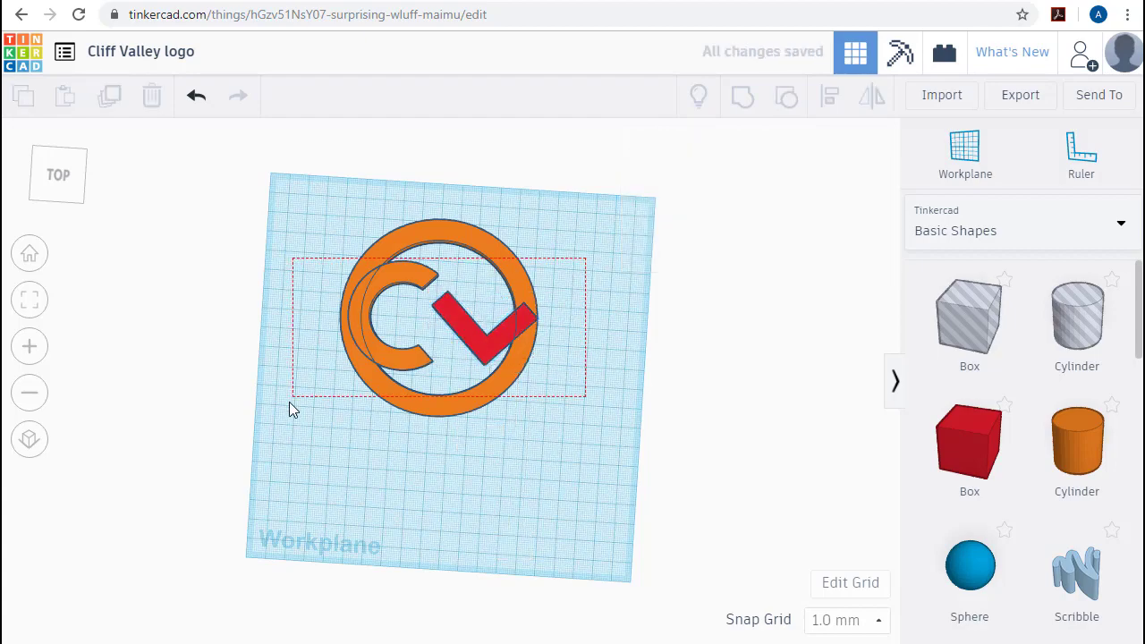
left_click_drag(289, 405, 292, 405)
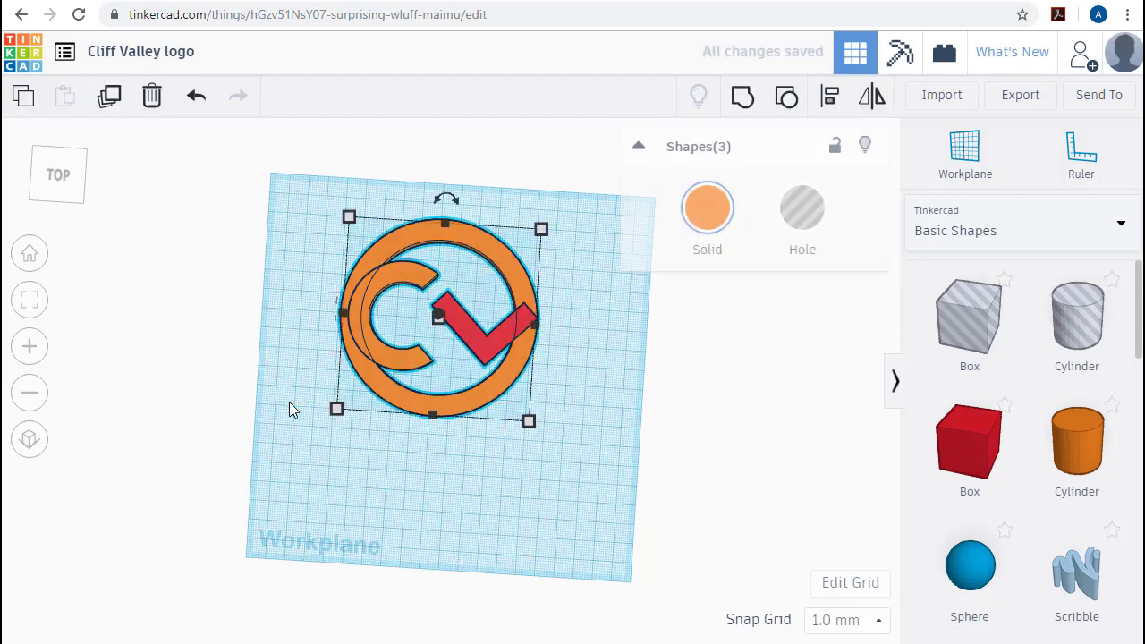
left_click(742, 98)
right_click_drag(620, 401, 634, 465)
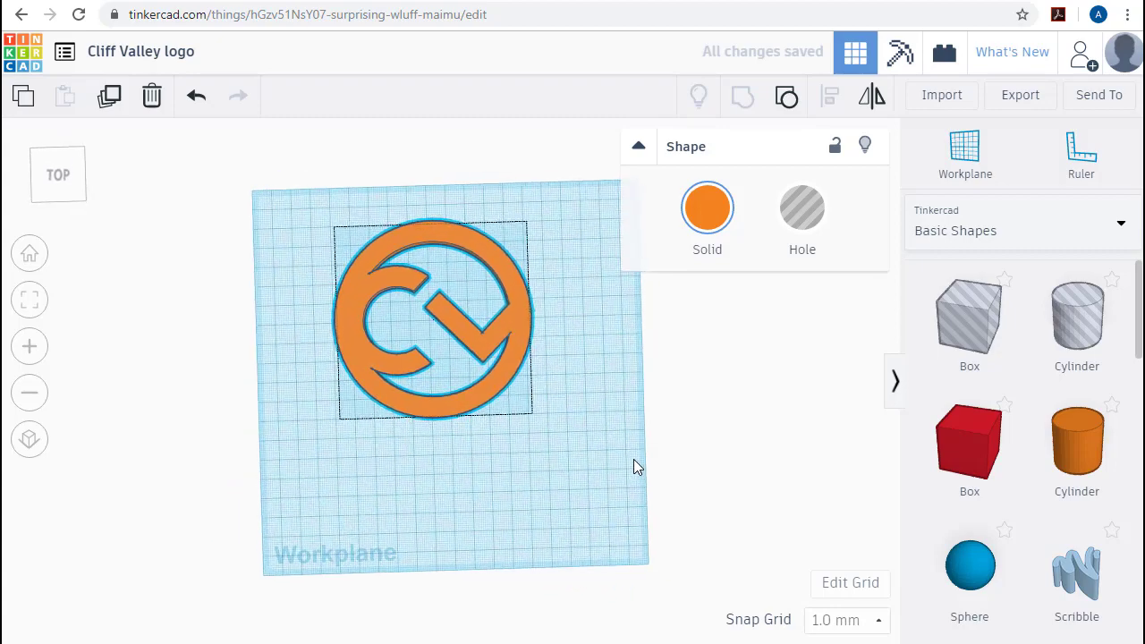